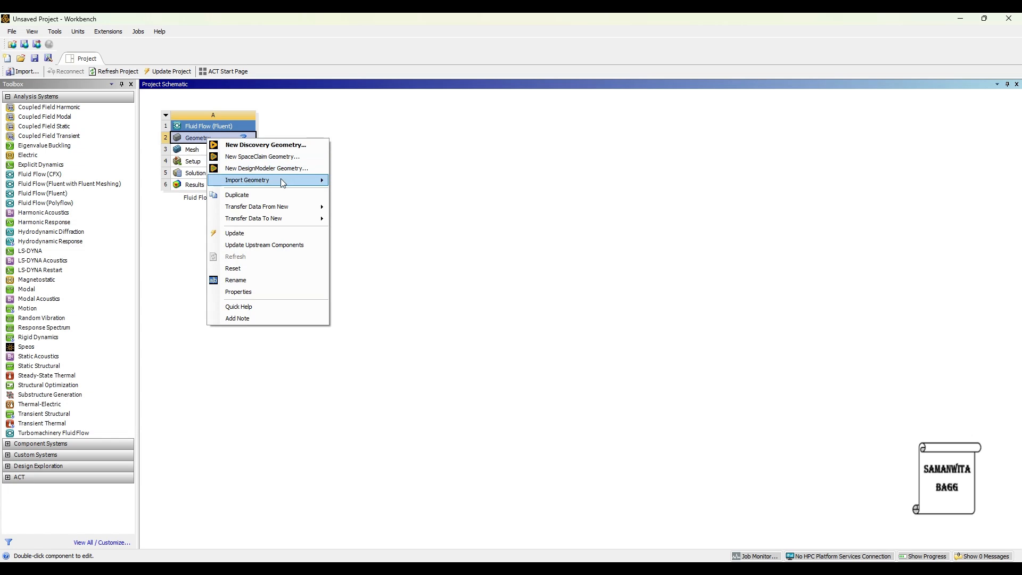
# Step: Import the pipe geometry into the Fluid Flow (Fluent) system and open it in DesignModeler to view its solid body
pyautogui.click(376, 196)
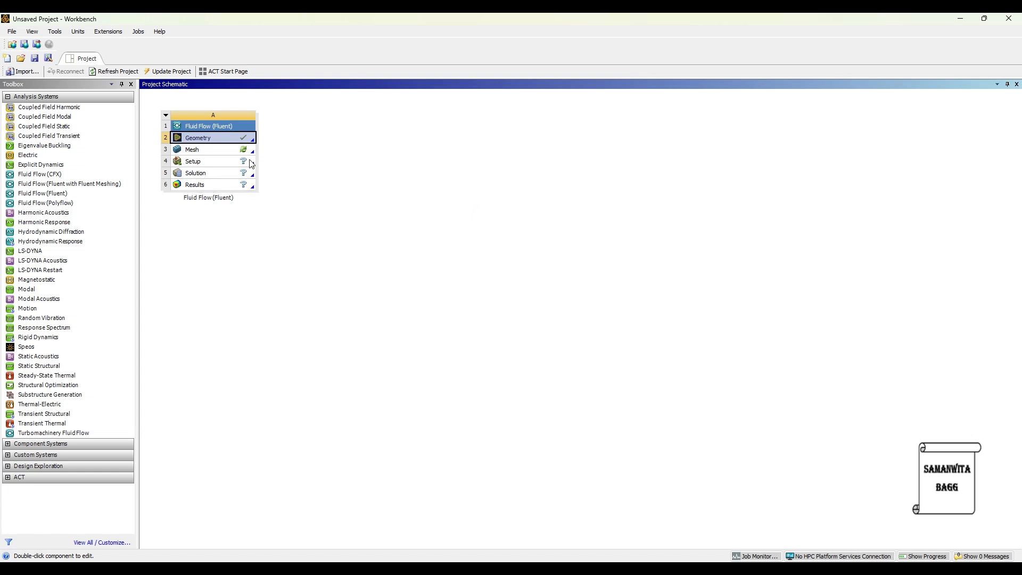
pyautogui.doubleClick(206, 140)
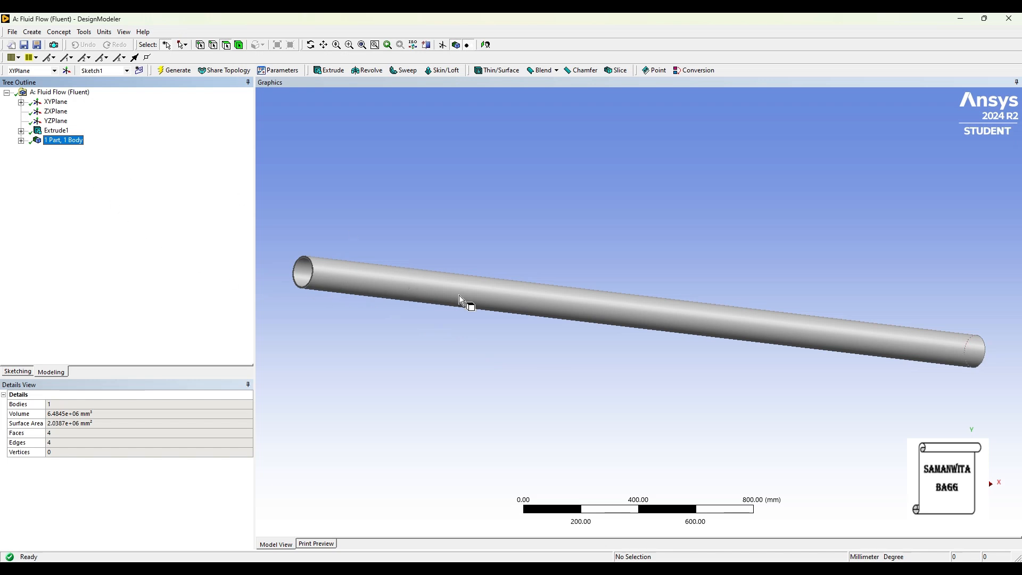
pyautogui.scroll(-1, 324, 257)
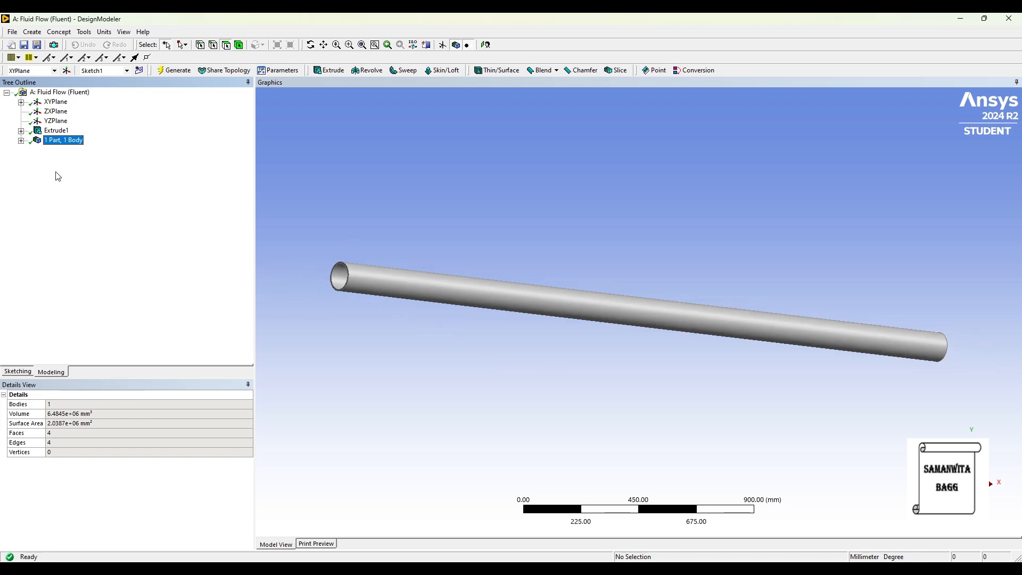
pyautogui.click(21, 140)
pyautogui.click(63, 150)
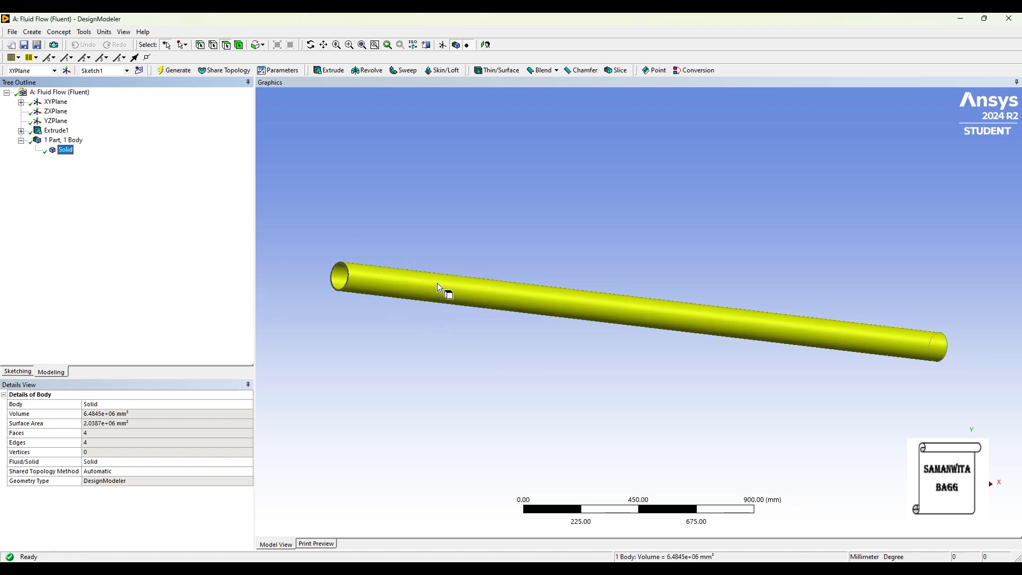
pyautogui.click(21, 141)
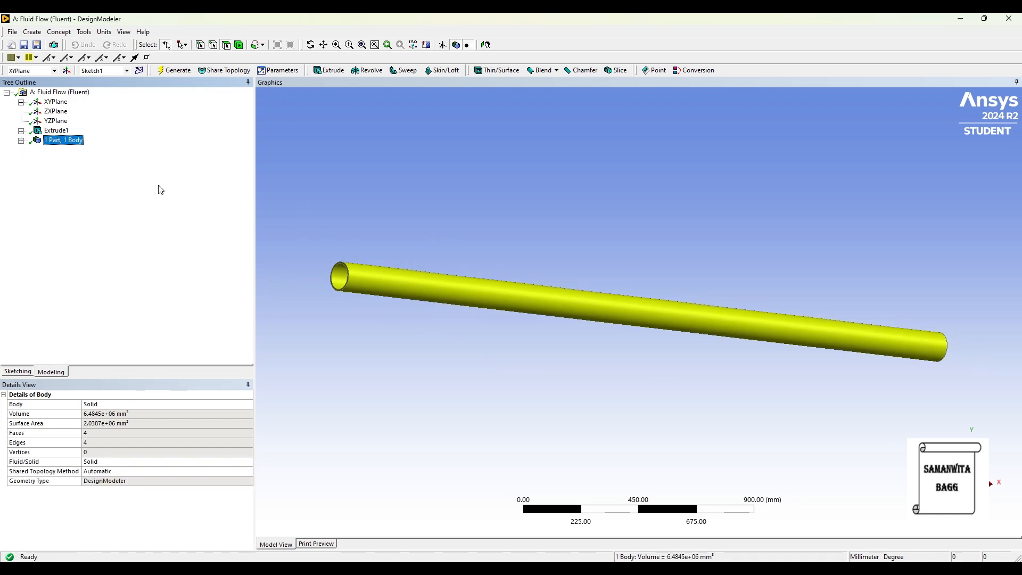
# Step: Generate a By Cavity Fill from the pipe's inner cylindrical face to create the fluid volume
pyautogui.click(84, 34)
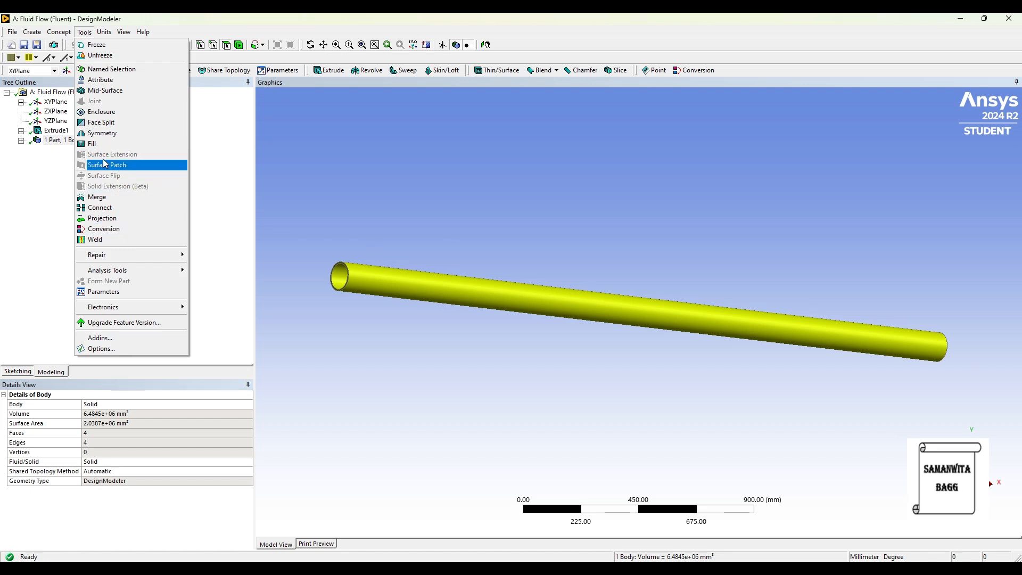
pyautogui.click(98, 144)
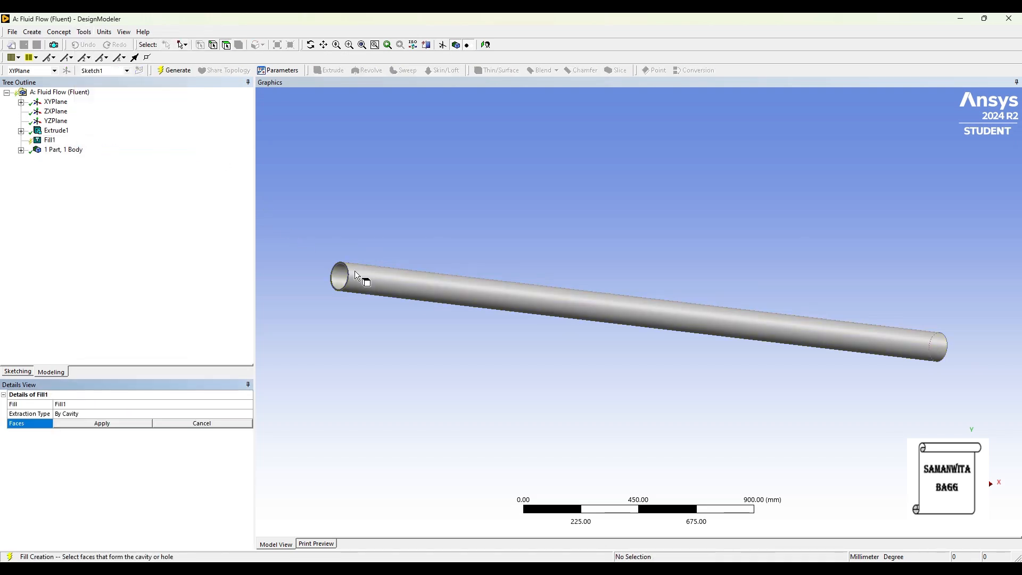
pyautogui.click(339, 277)
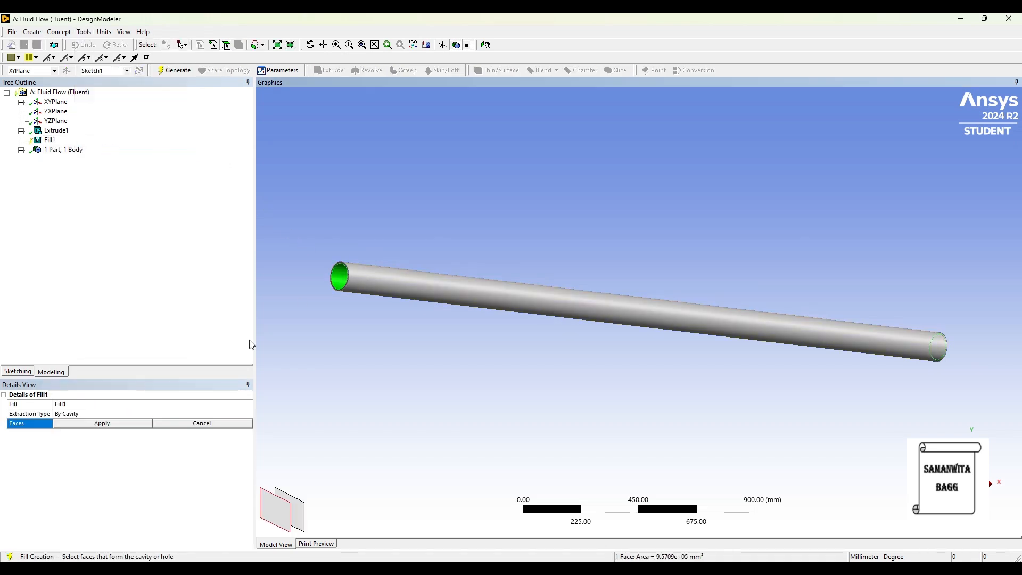
pyautogui.click(142, 424)
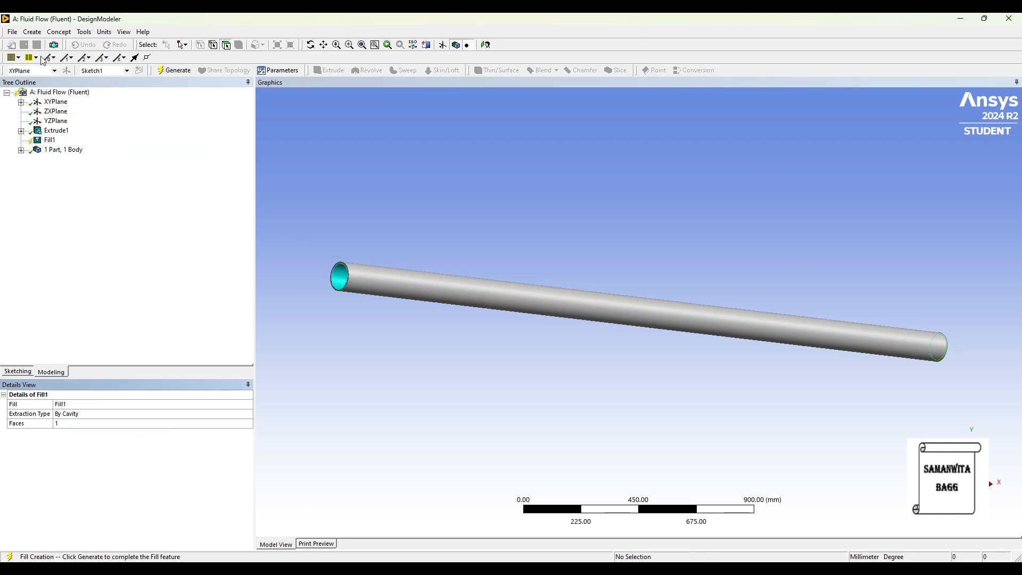
pyautogui.click(174, 70)
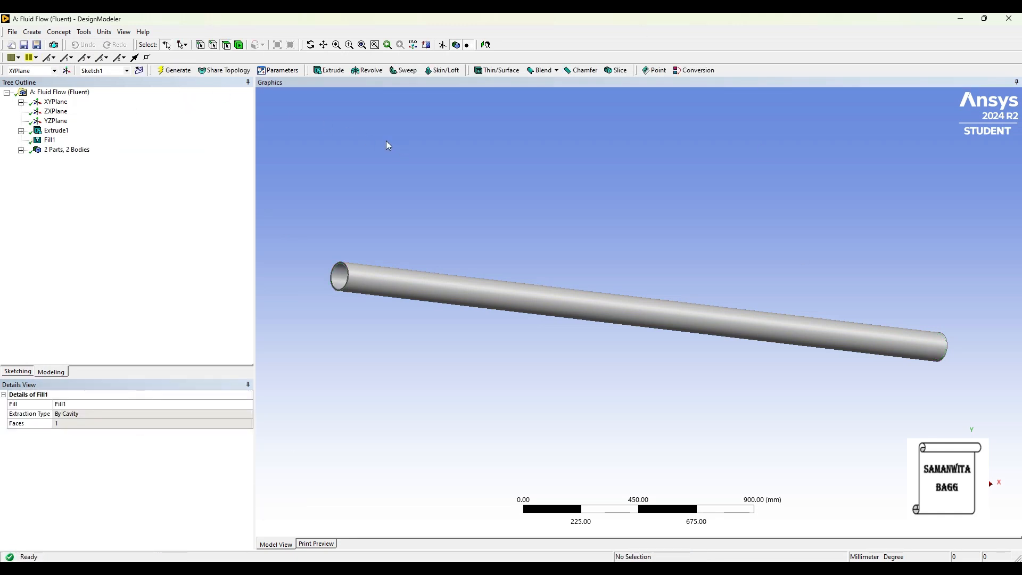
# Step: Rename the filled body inside the pipe as fluid
pyautogui.click(21, 150)
pyautogui.click(63, 160)
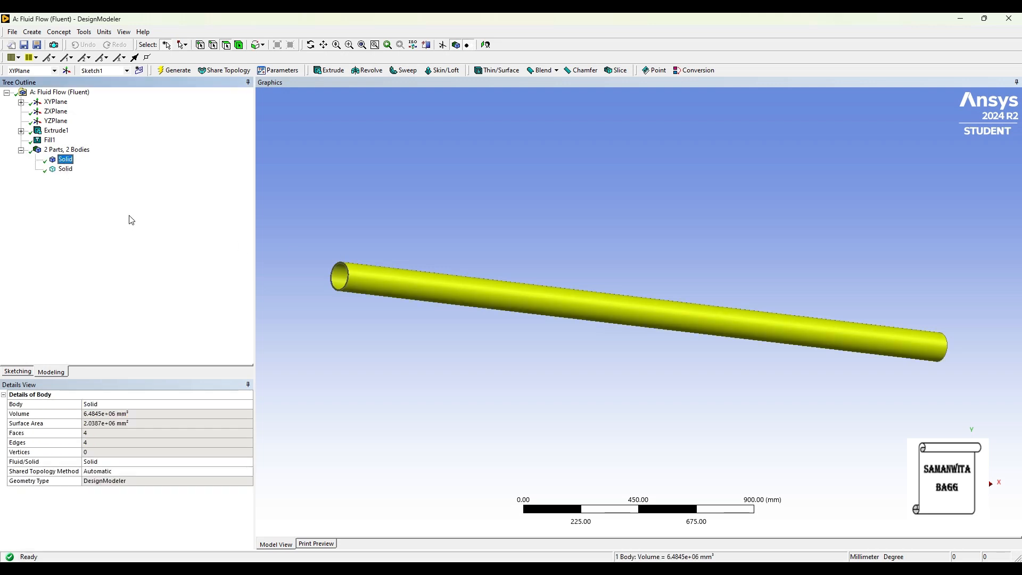
pyautogui.click(65, 169)
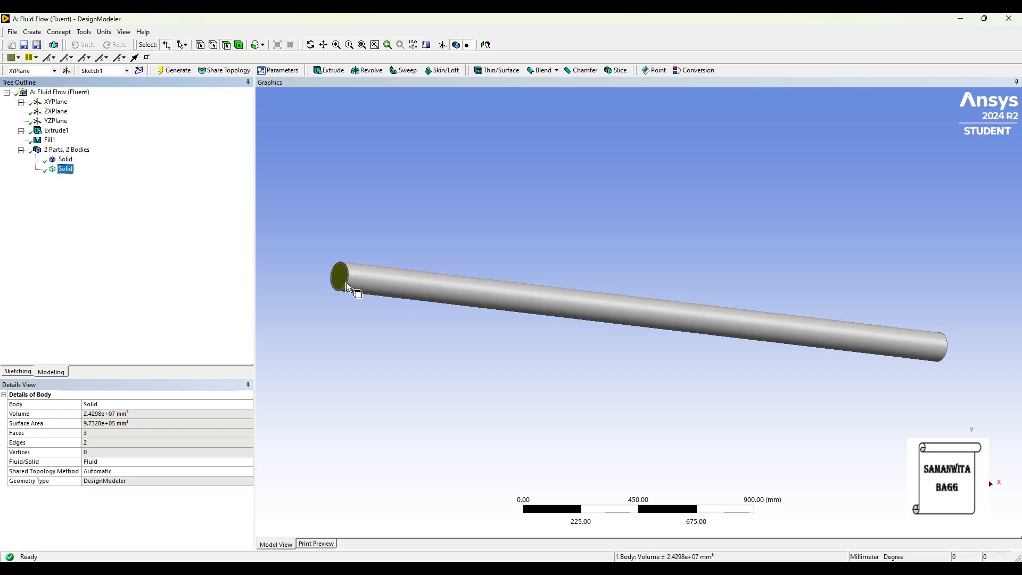
pyautogui.rightClick(65, 168)
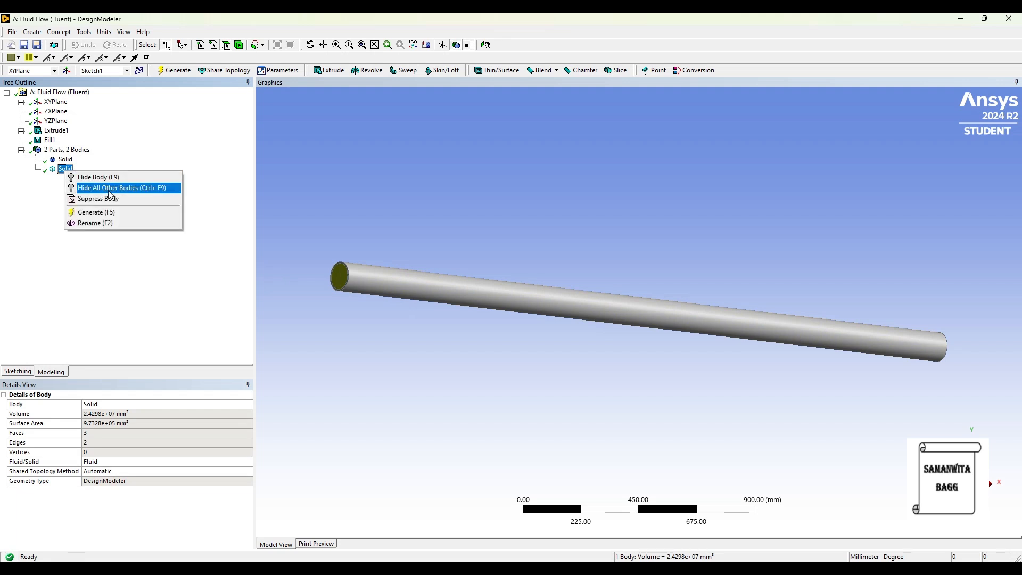
pyautogui.click(106, 222)
pyautogui.write('fluid')
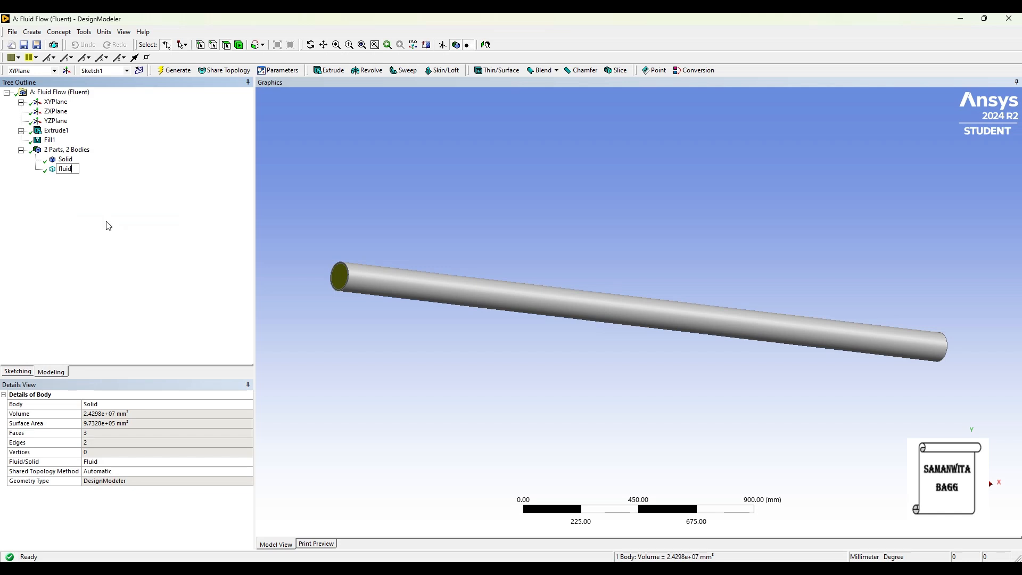
pyautogui.press('Return')
# Step: Rename the original hollow solid body as pipe and highlight both bodies in turn to check them
pyautogui.click(65, 159)
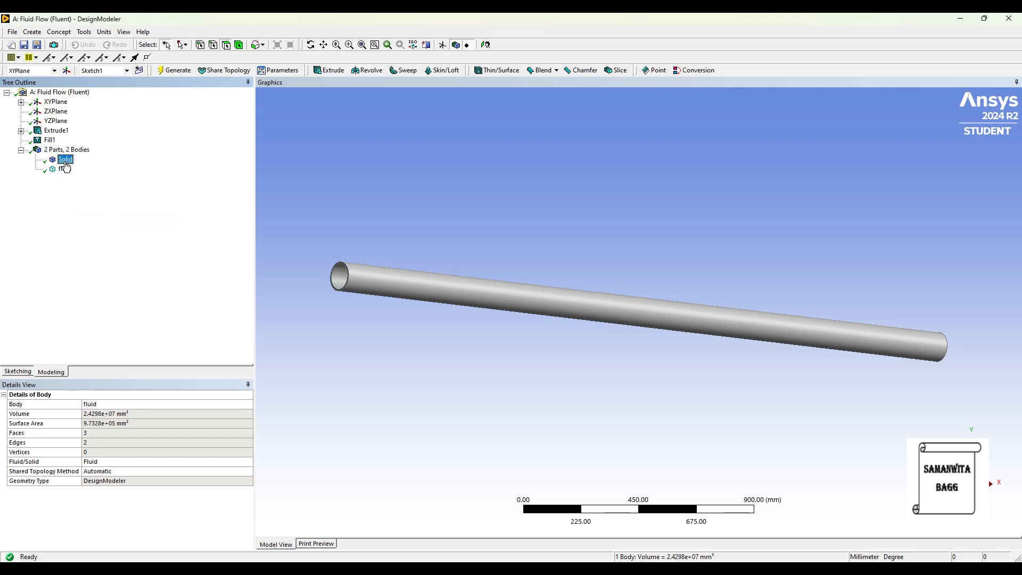
pyautogui.rightClick(66, 160)
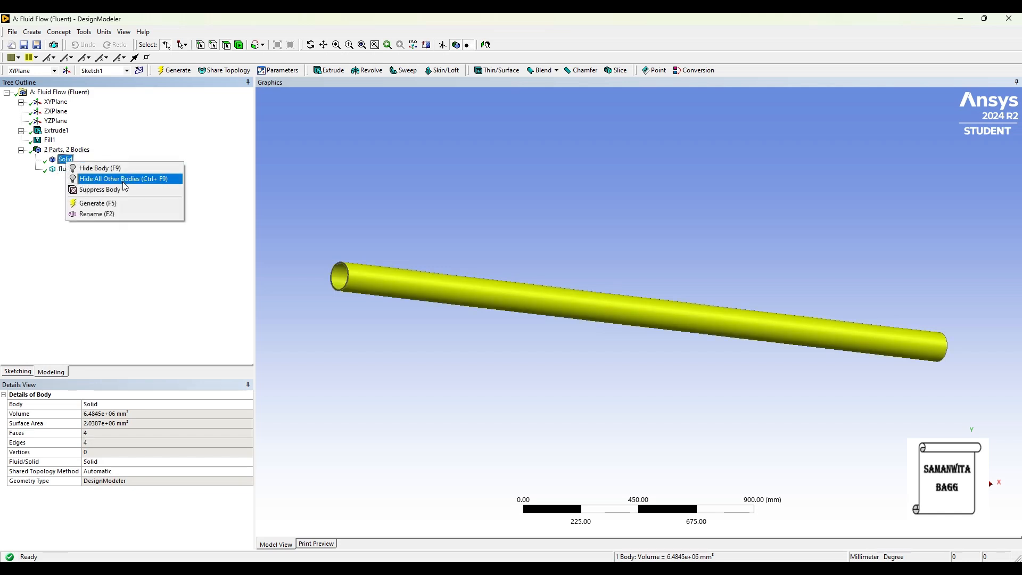
pyautogui.click(116, 214)
pyautogui.write('pip')
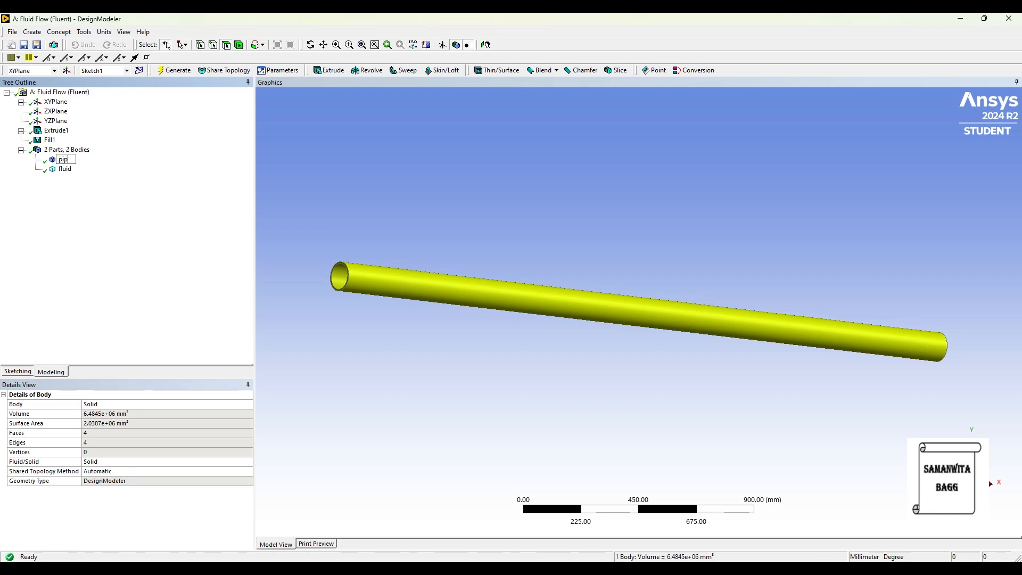
pyautogui.write('e')
pyautogui.press('Return')
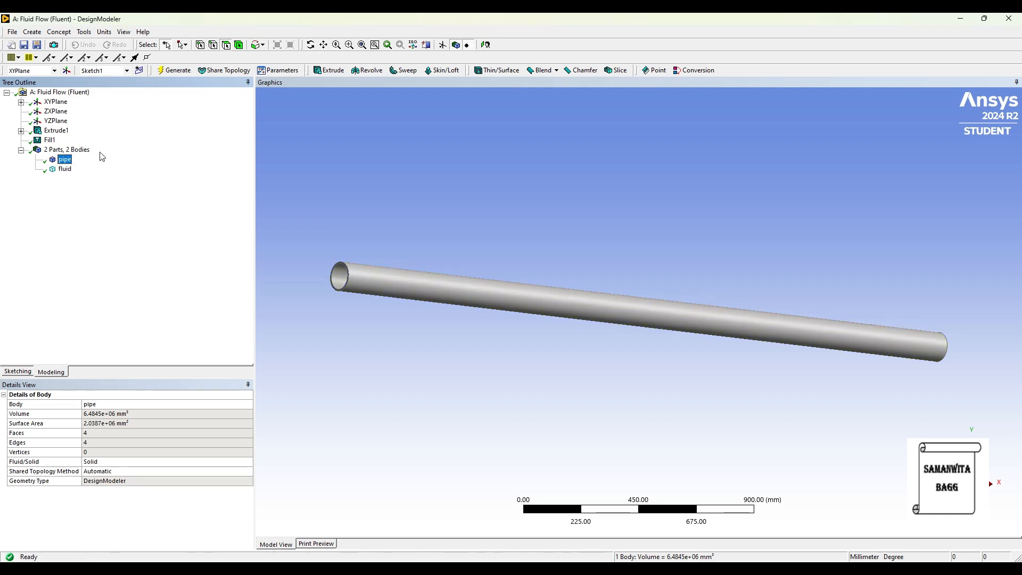
pyautogui.click(64, 169)
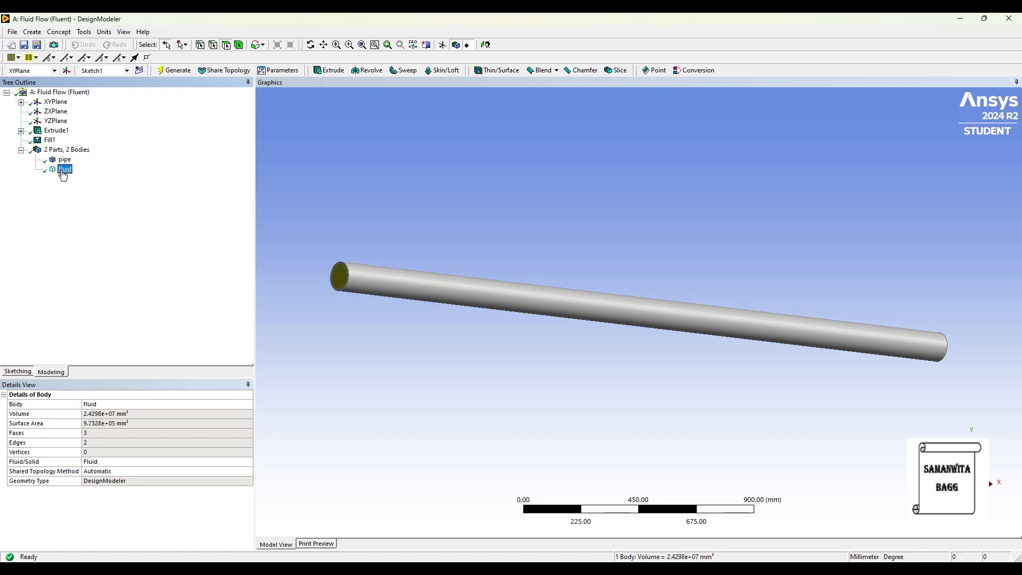
pyautogui.click(64, 160)
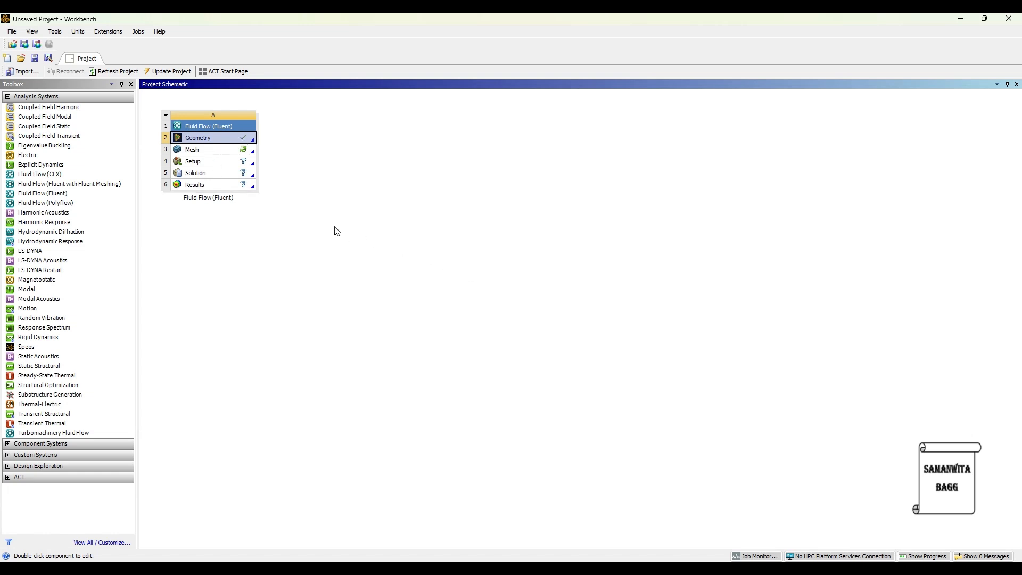
# Step: Open the Fluid Flow system's mesh in Meshing and generate it with the default element size
pyautogui.doubleClick(206, 150)
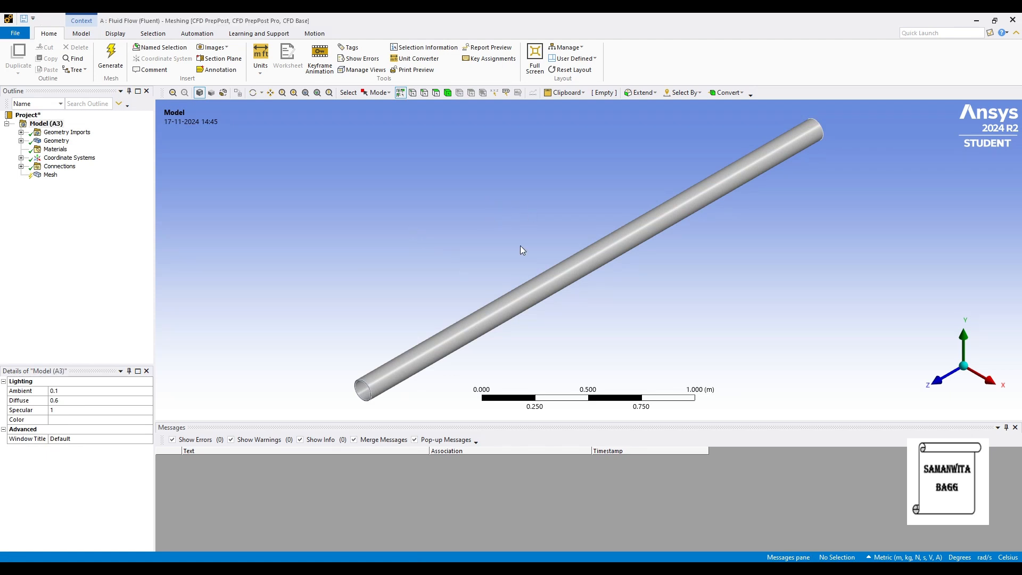
pyautogui.click(50, 175)
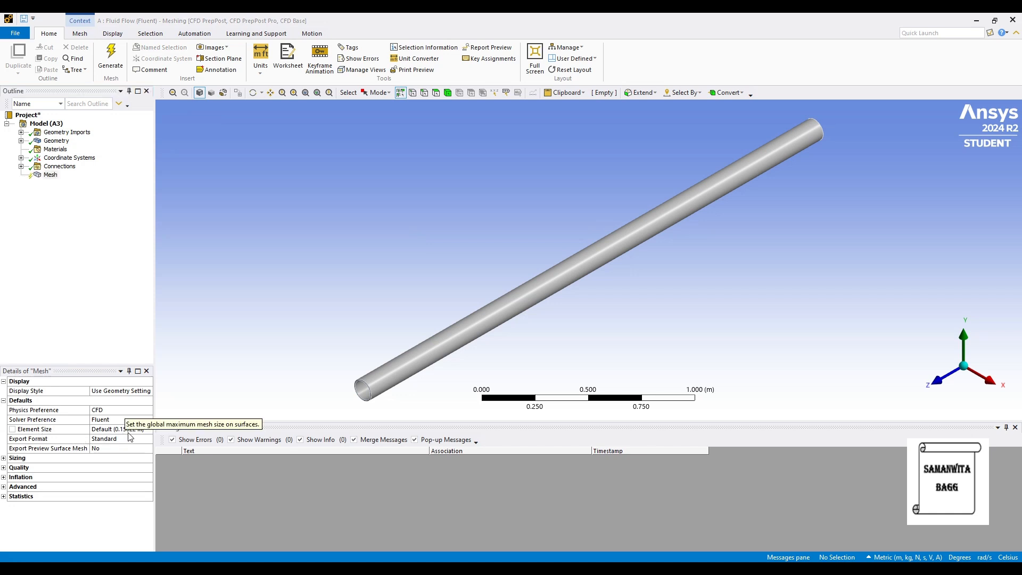
pyautogui.click(111, 57)
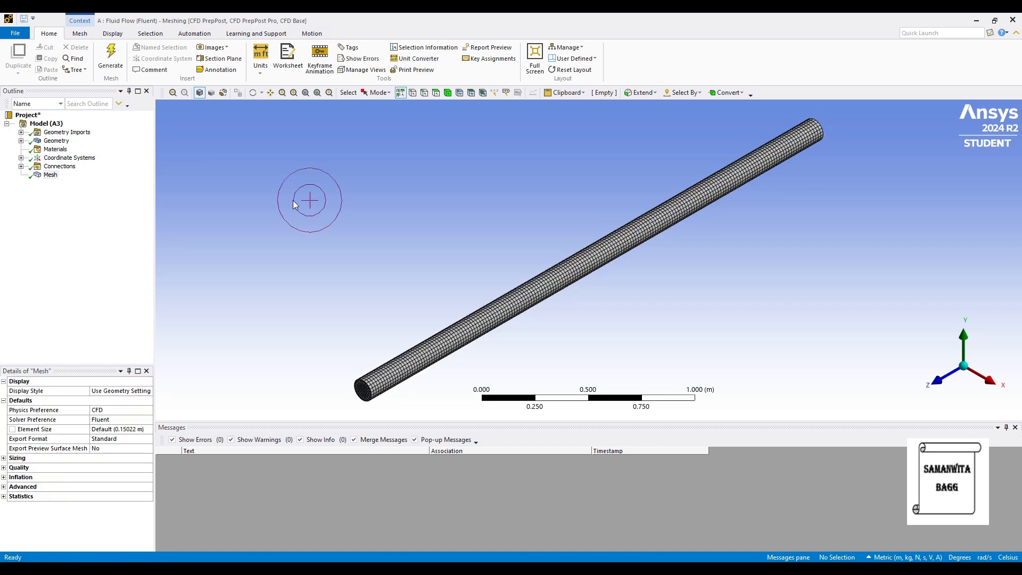
# Step: Set the mesh element size to 0.01 m and regenerate the mesh
pyautogui.click(125, 429)
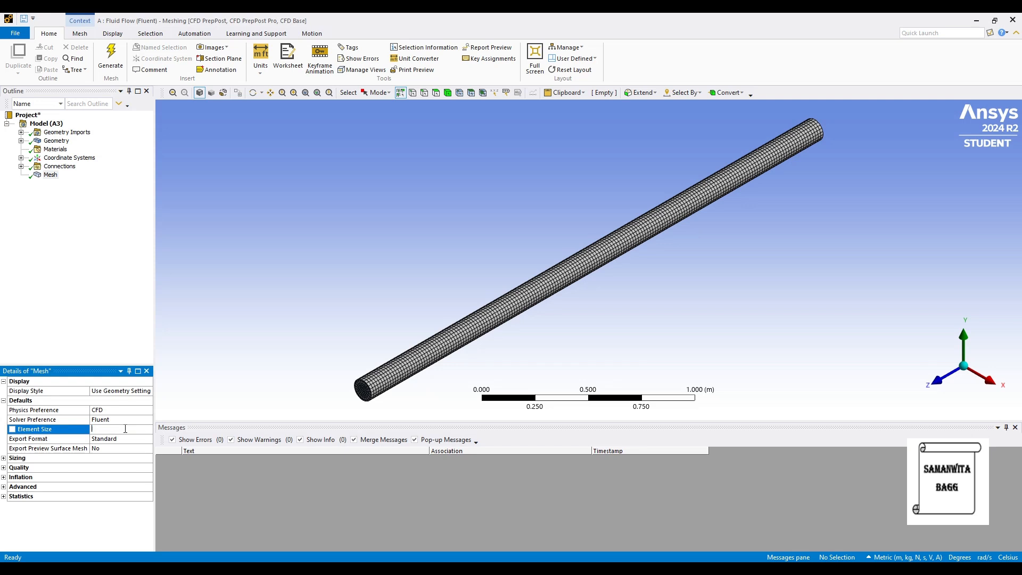
pyautogui.write('0.01')
pyautogui.press('Return')
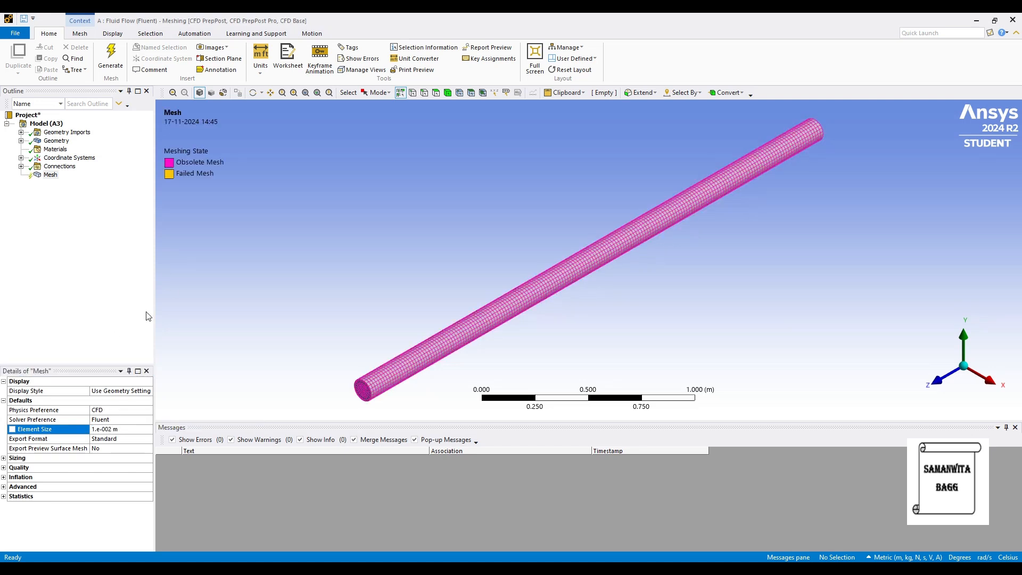
pyautogui.click(110, 51)
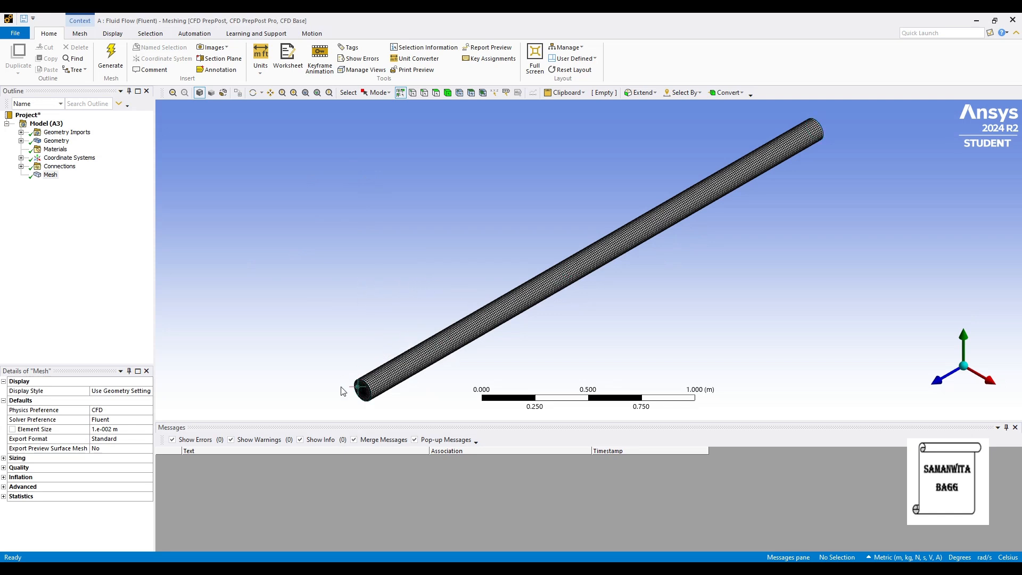
# Step: Create a named selection called inlet from the circular fluid face at the pipe's near end
pyautogui.click(436, 93)
pyautogui.click(369, 391)
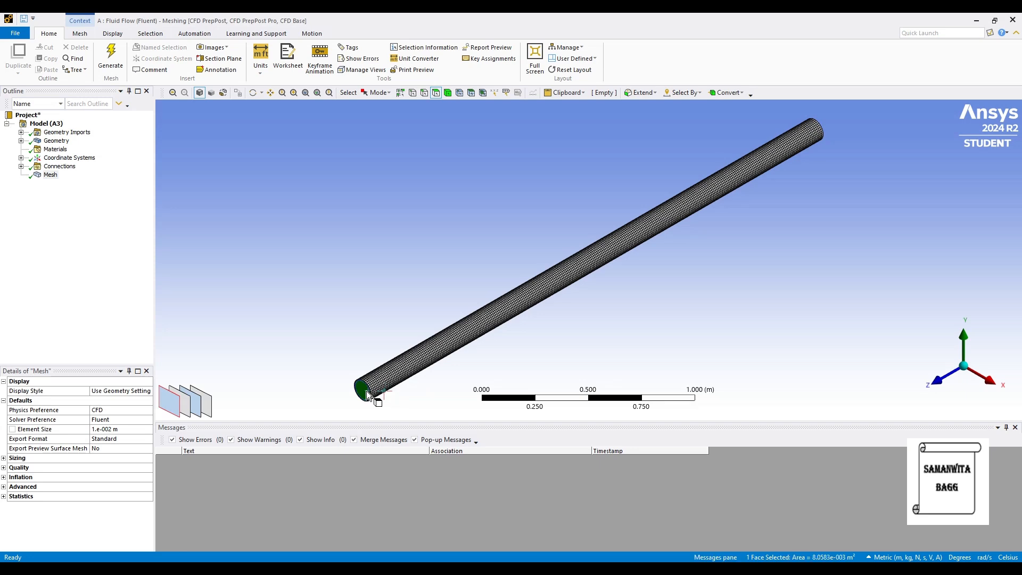
pyautogui.rightClick(371, 394)
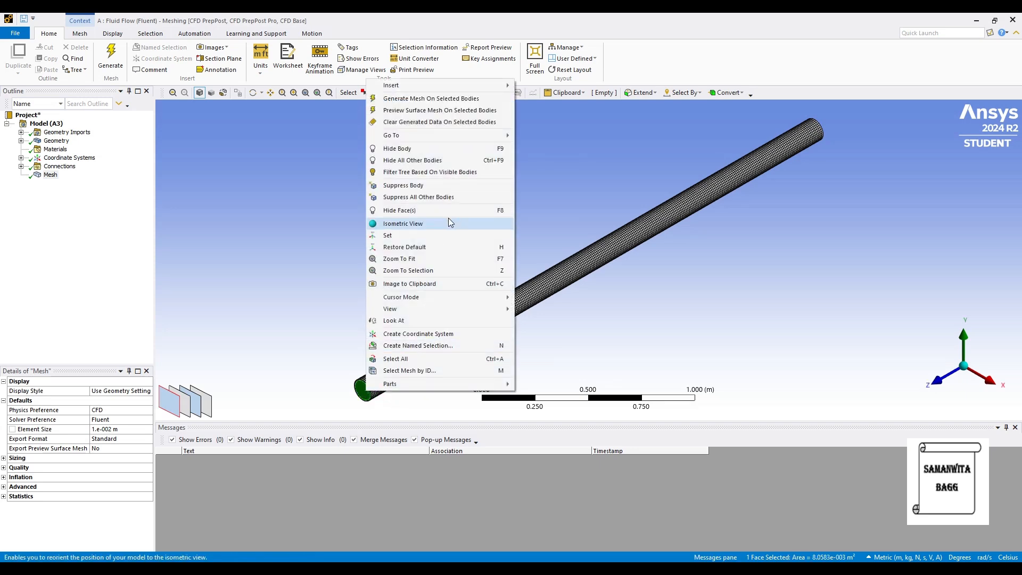
pyautogui.click(433, 345)
pyautogui.write('in')
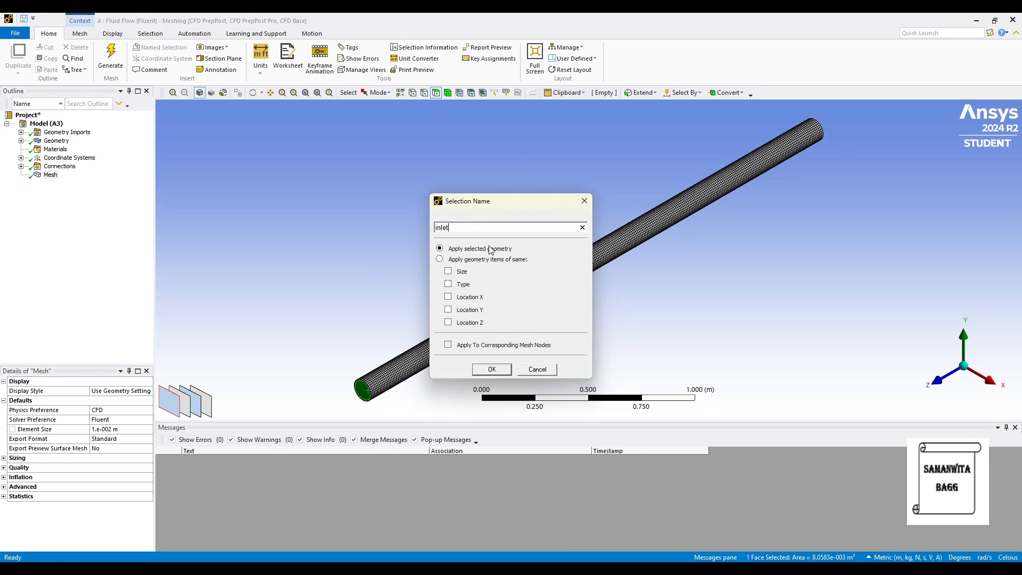
pyautogui.write('let')
pyautogui.press('Return')
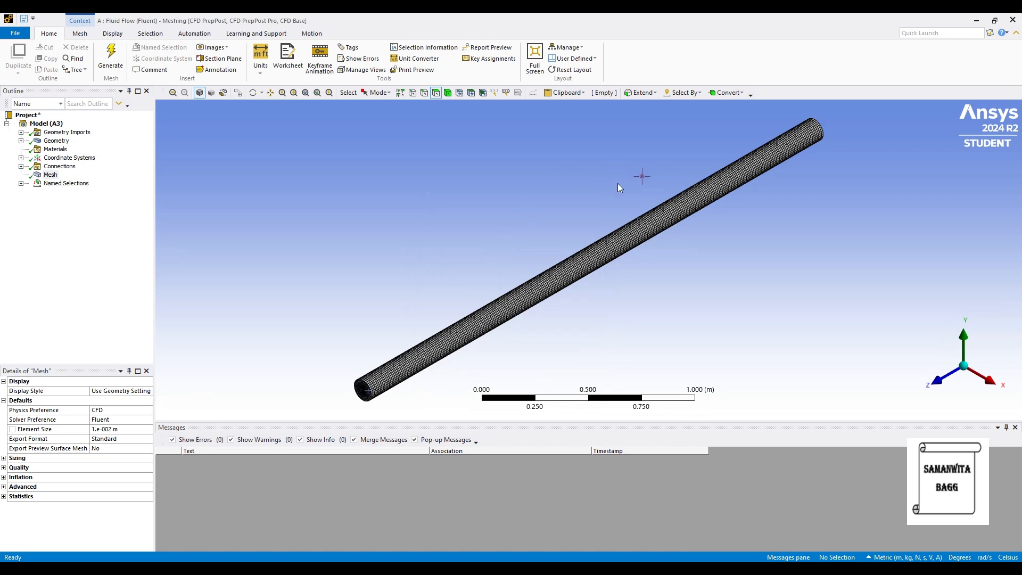
# Step: Create a named selection called wall from the pipe's outer cylindrical face
pyautogui.click(570, 277)
pyautogui.rightClick(566, 274)
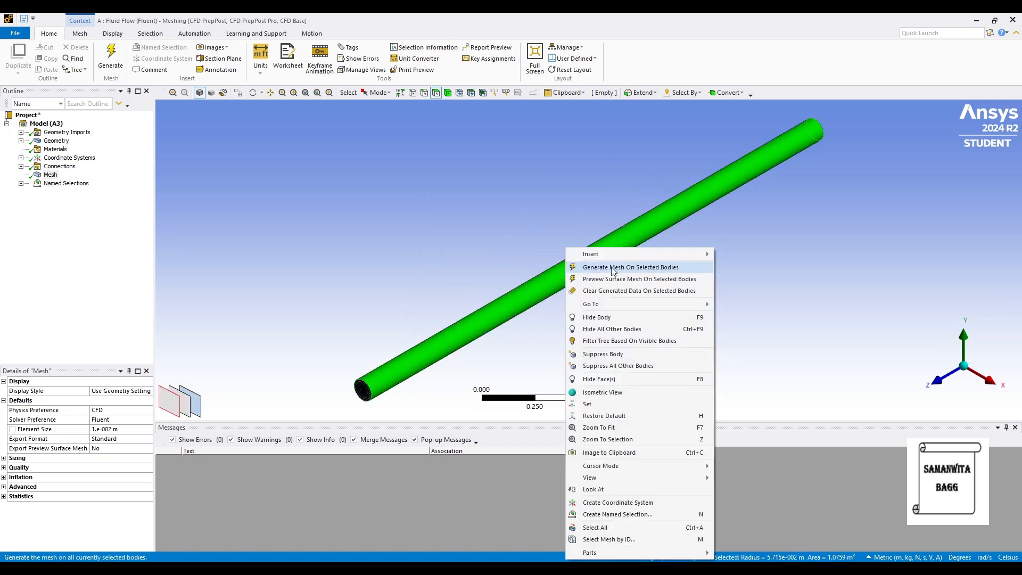
pyautogui.click(632, 515)
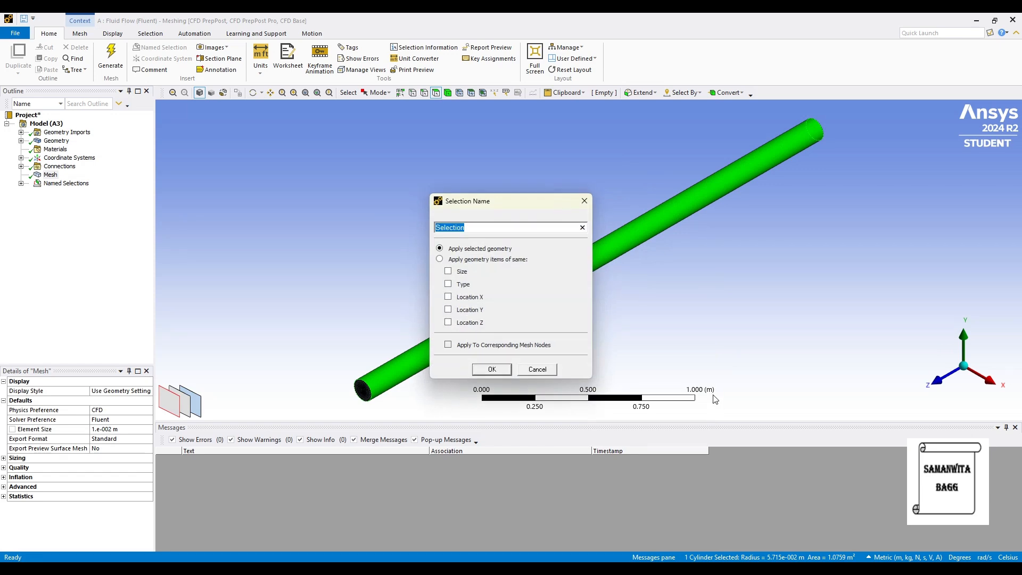
pyautogui.write('wall')
pyautogui.press('Return')
# Step: Create a named selection called outlet from the circular fluid face at the pipe's far end
pyautogui.moveTo(644, 244); pyautogui.dragTo(599, 346, button='middle')
pyautogui.click(787, 226)
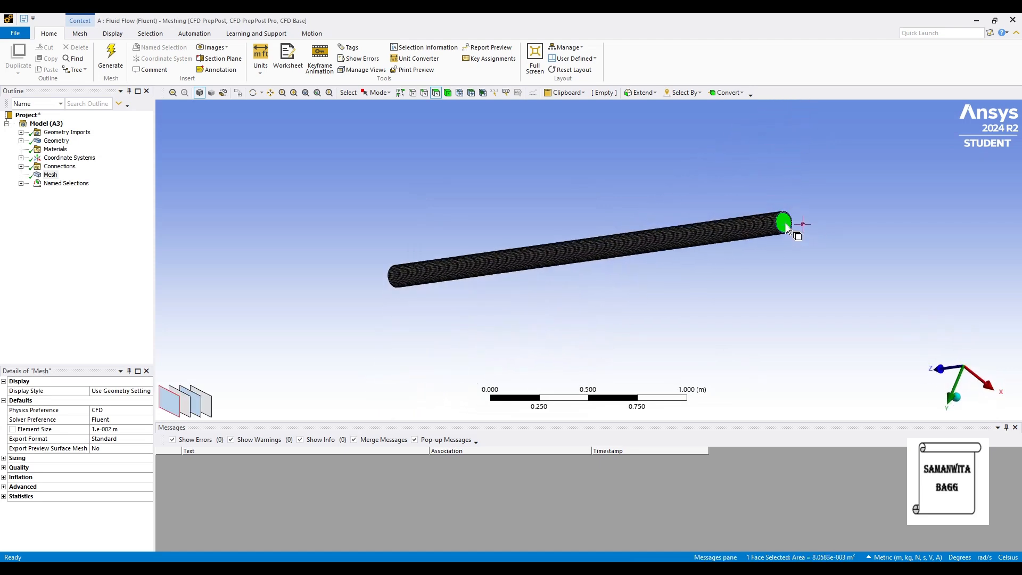
pyautogui.rightClick(786, 224)
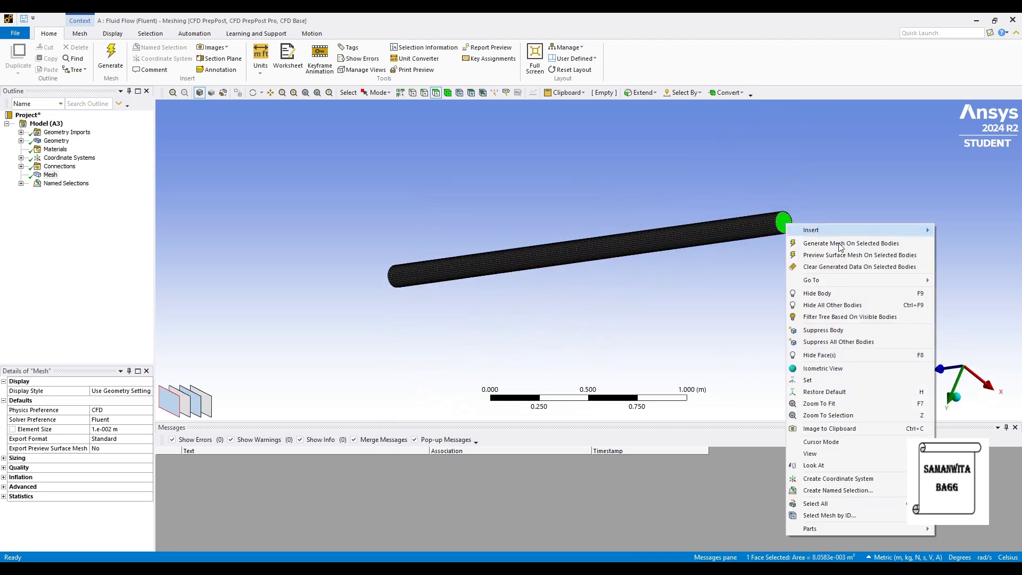
pyautogui.click(866, 490)
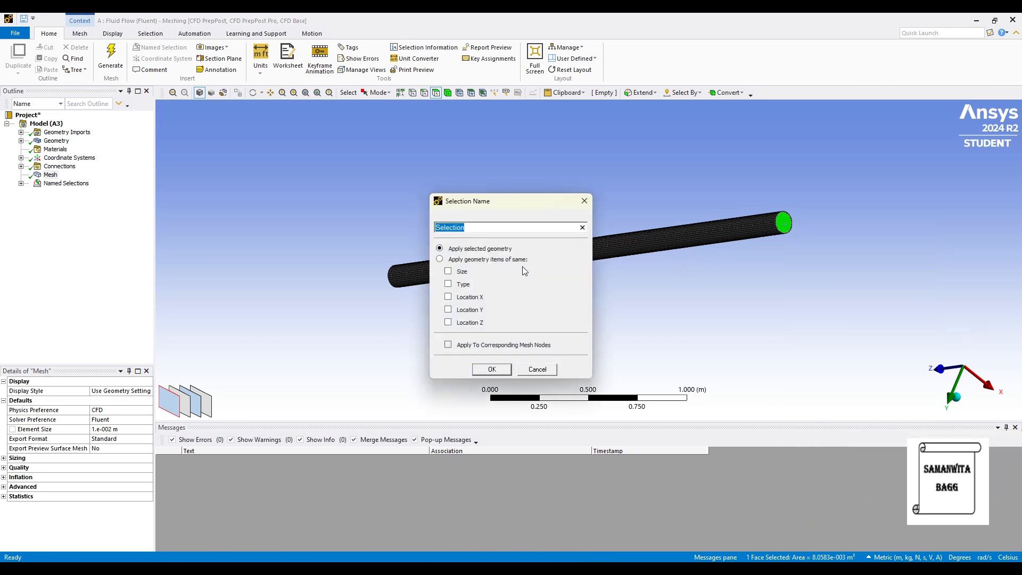
pyautogui.write('outlet')
pyautogui.press('Return')
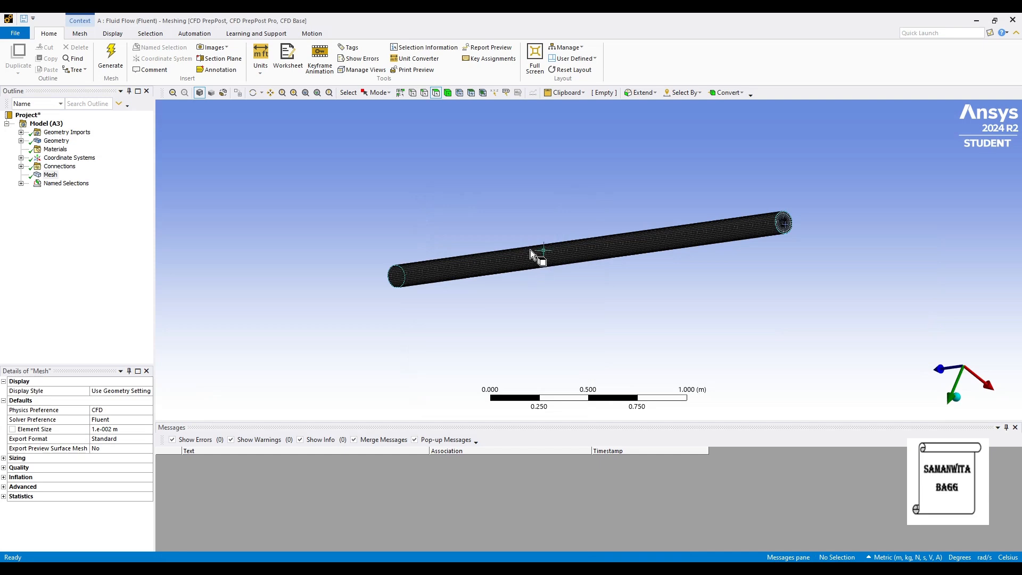
# Step: Regenerate the pipe mesh and update it so it passes to the Fluent setup
pyautogui.moveTo(581, 248); pyautogui.dragTo(749, 259, button='middle')
pyautogui.moveTo(506, 262); pyautogui.dragTo(573, 249, button='middle')
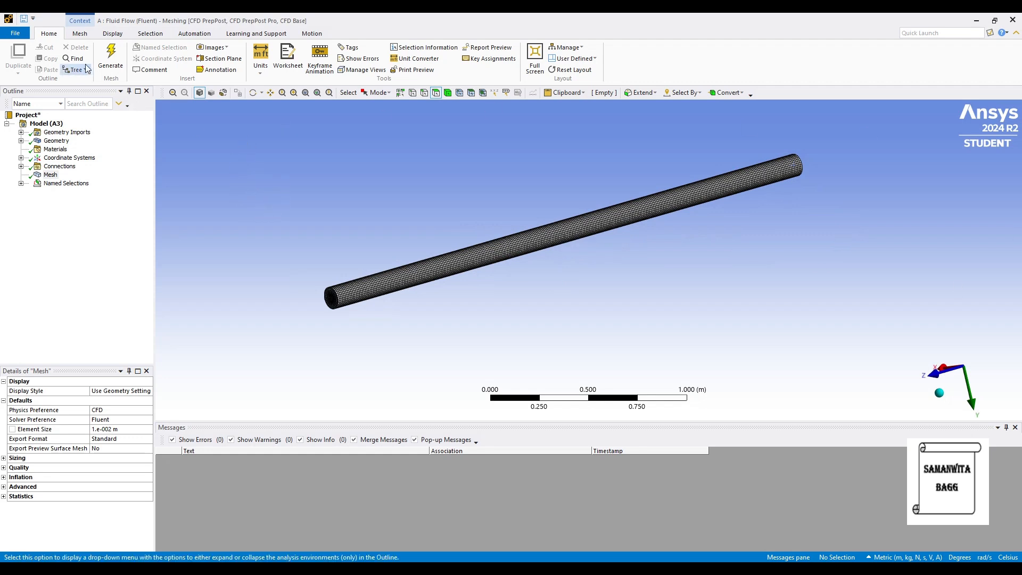
pyautogui.click(112, 54)
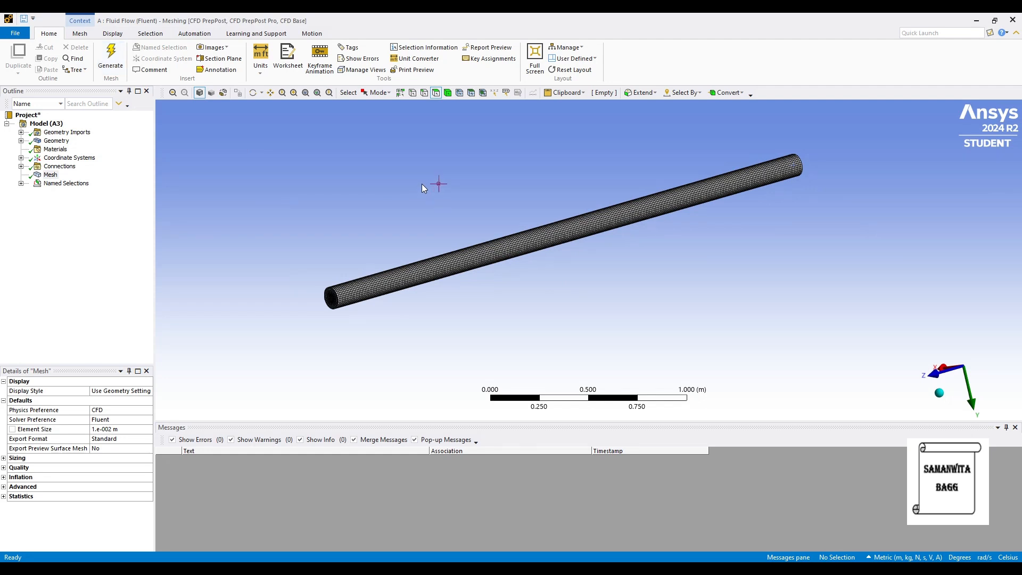
pyautogui.rightClick(50, 174)
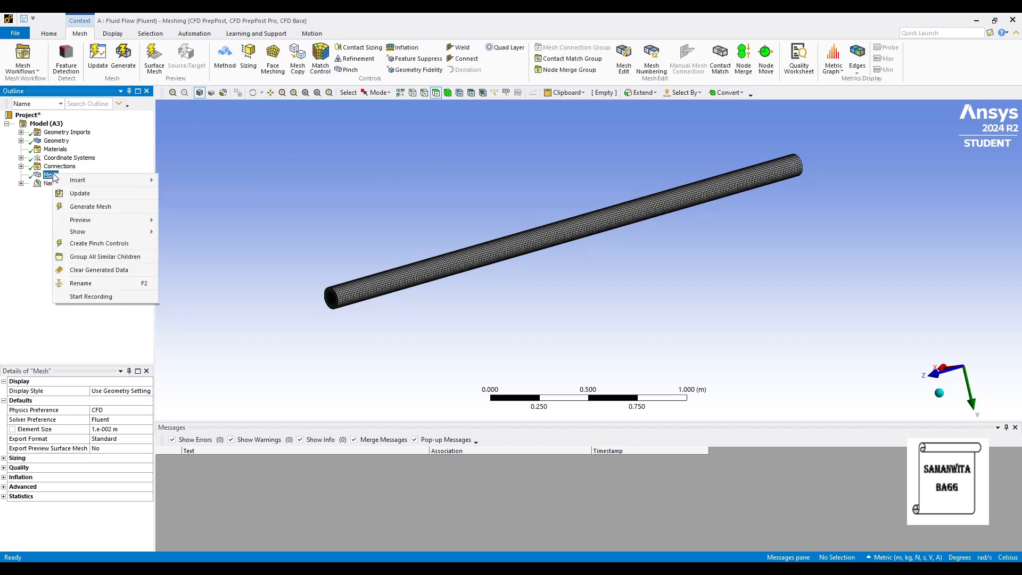
pyautogui.click(89, 196)
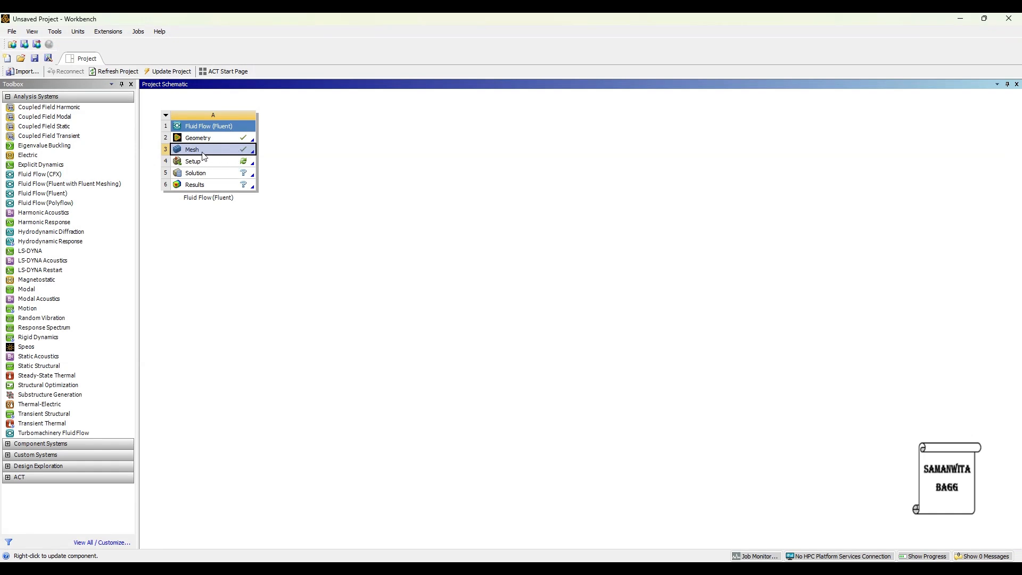
# Step: Switch to Workbench and launch Fluent from the system's Setup with double precision and one solver process
pyautogui.rightClick(216, 152)
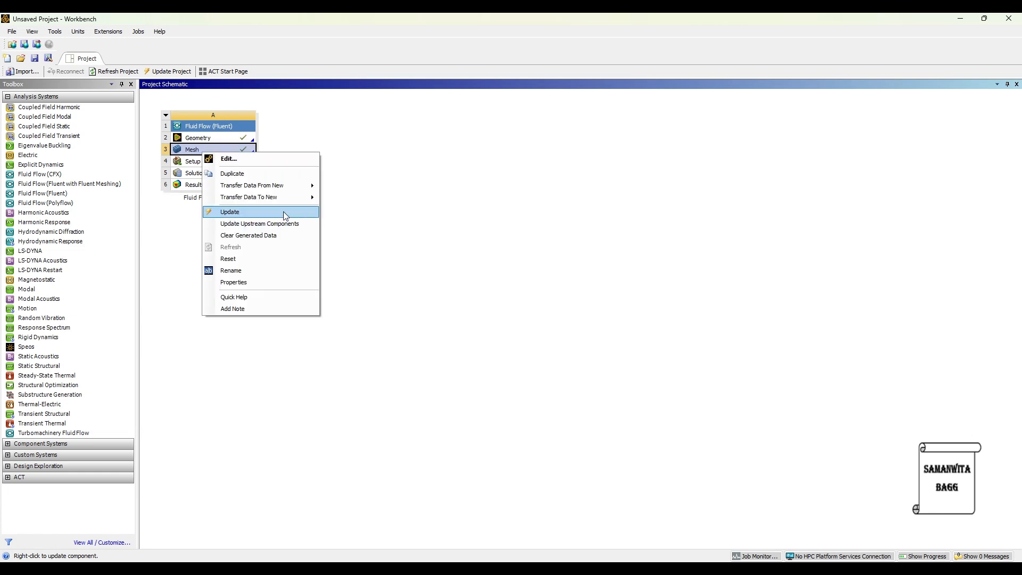
pyautogui.click(362, 214)
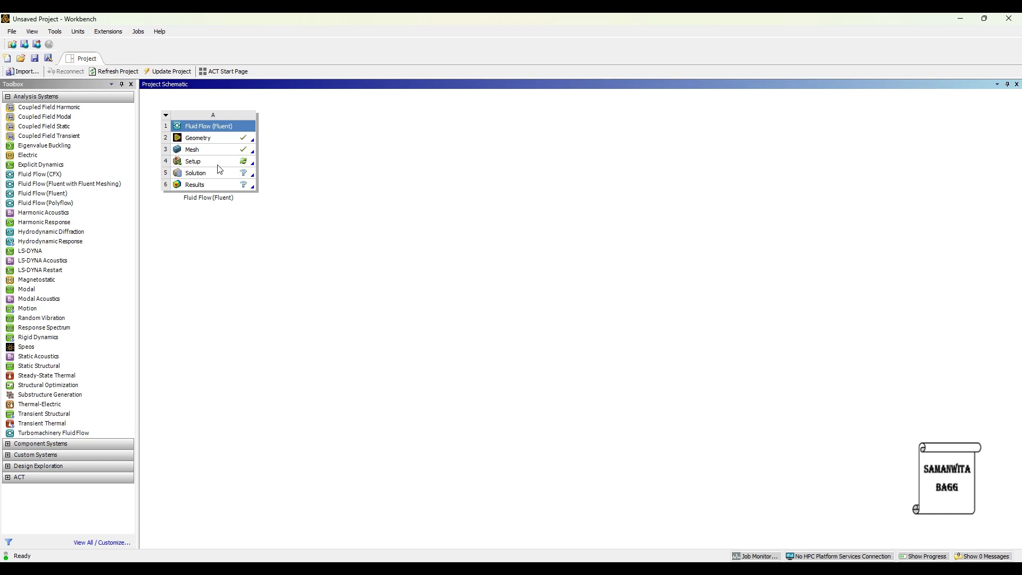
pyautogui.doubleClick(202, 163)
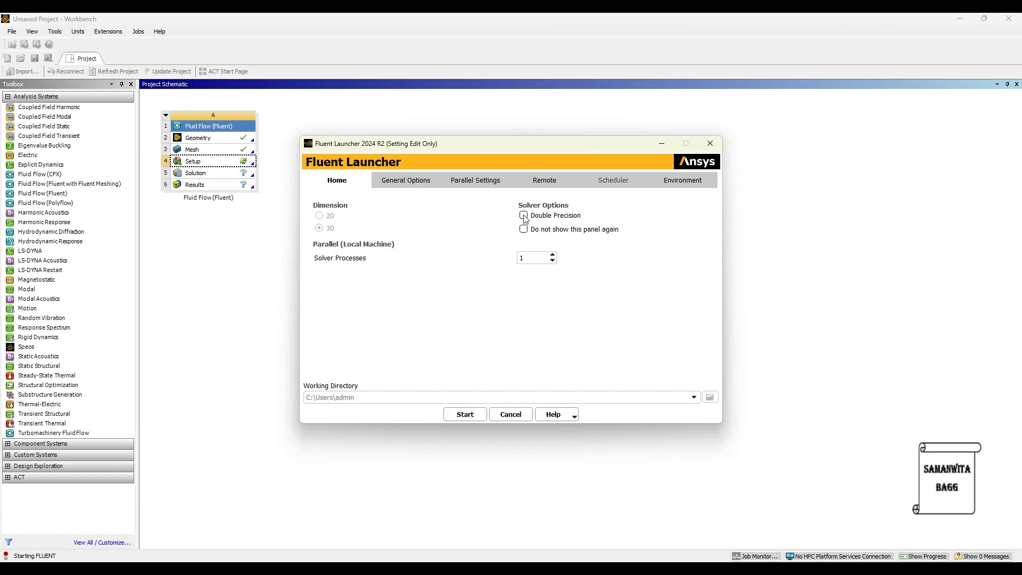
pyautogui.click(465, 415)
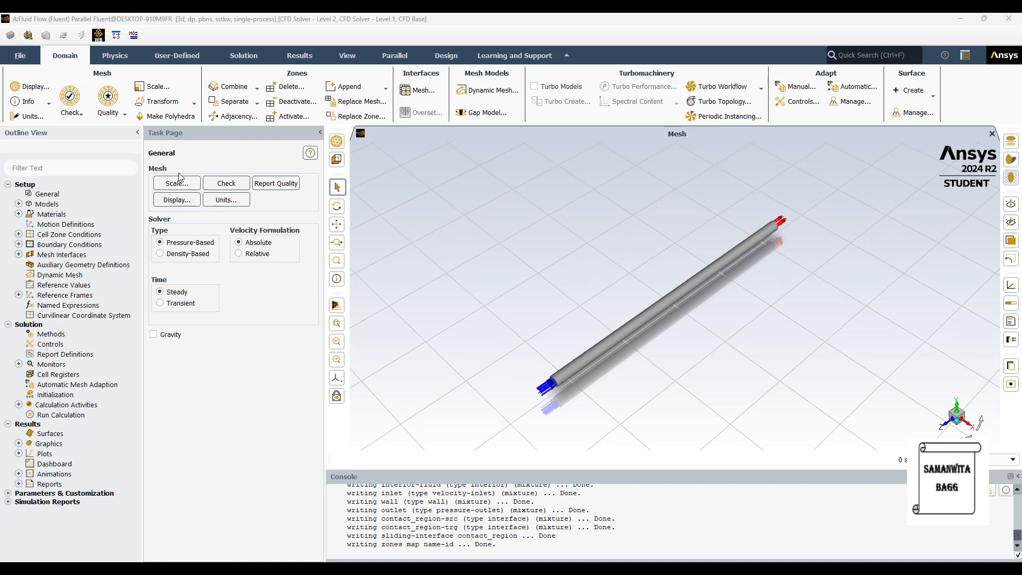
# Step: Enable gravity with an acceleration of -9.81 m/s² in Y and review the available physics models
pyautogui.click(153, 334)
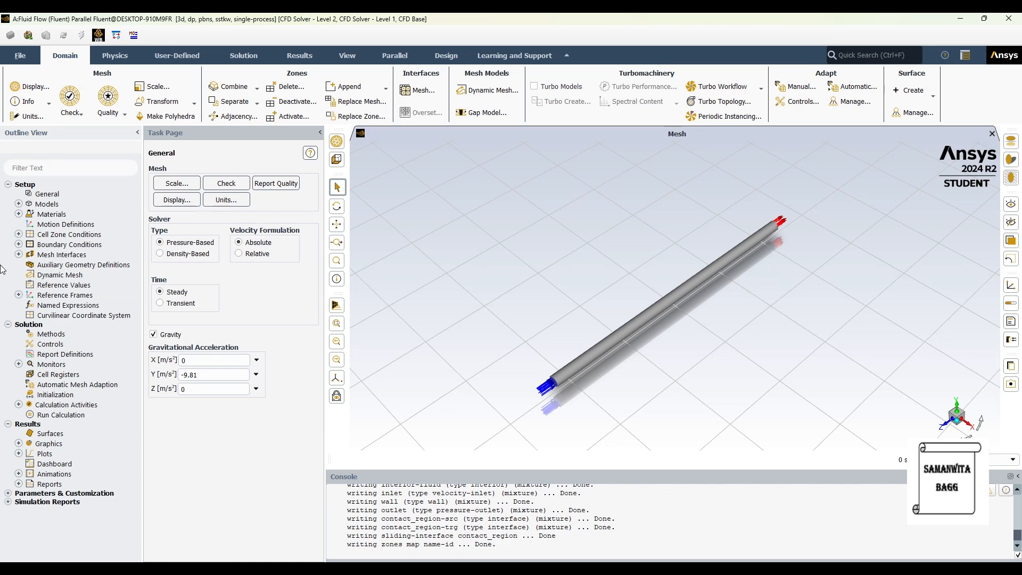
pyautogui.click(19, 204)
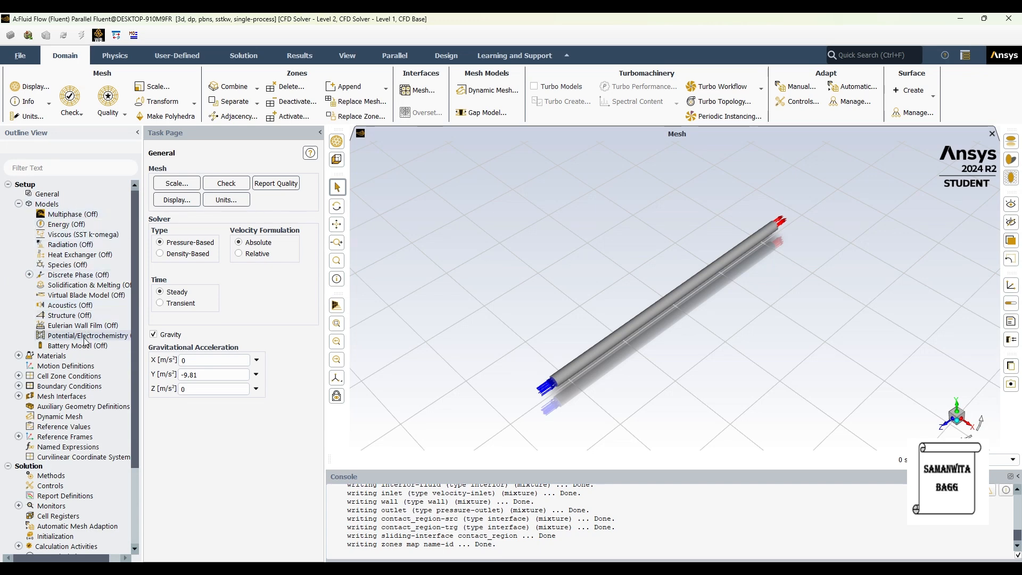
pyautogui.click(18, 204)
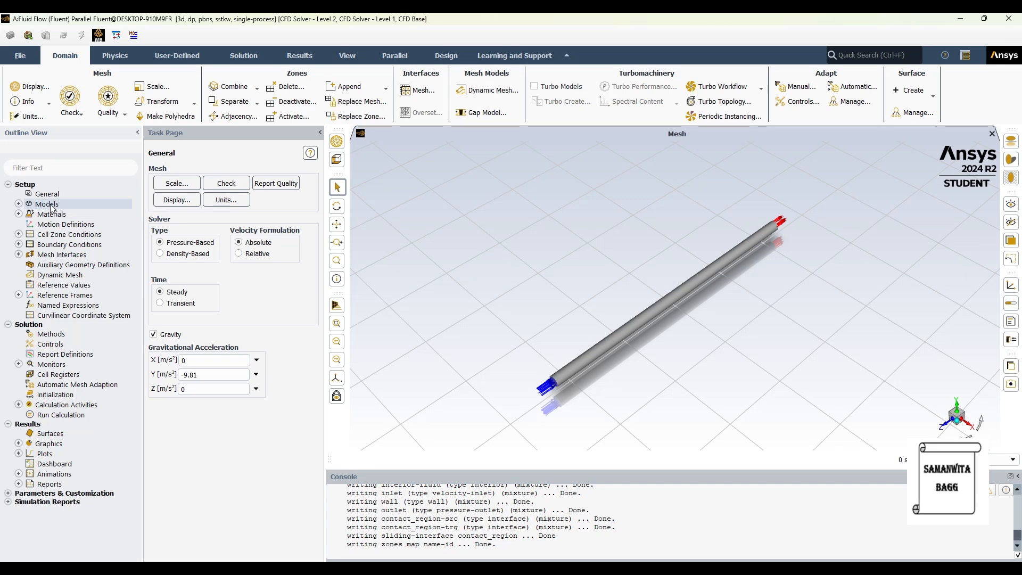
# Step: Copy water-liquid (h2o<l>) from the Fluent database into the case's fluid materials
pyautogui.click(18, 213)
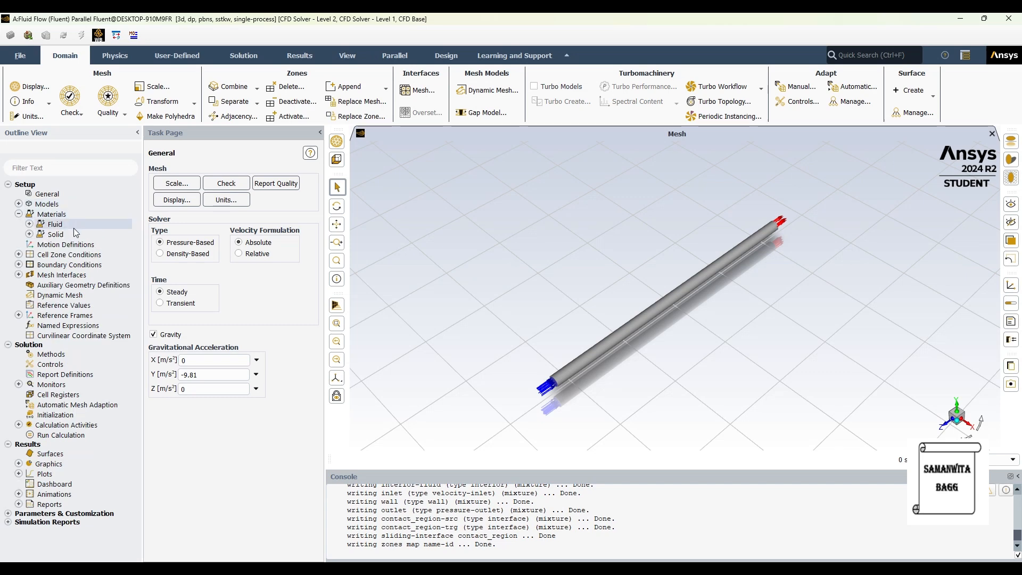
pyautogui.click(30, 224)
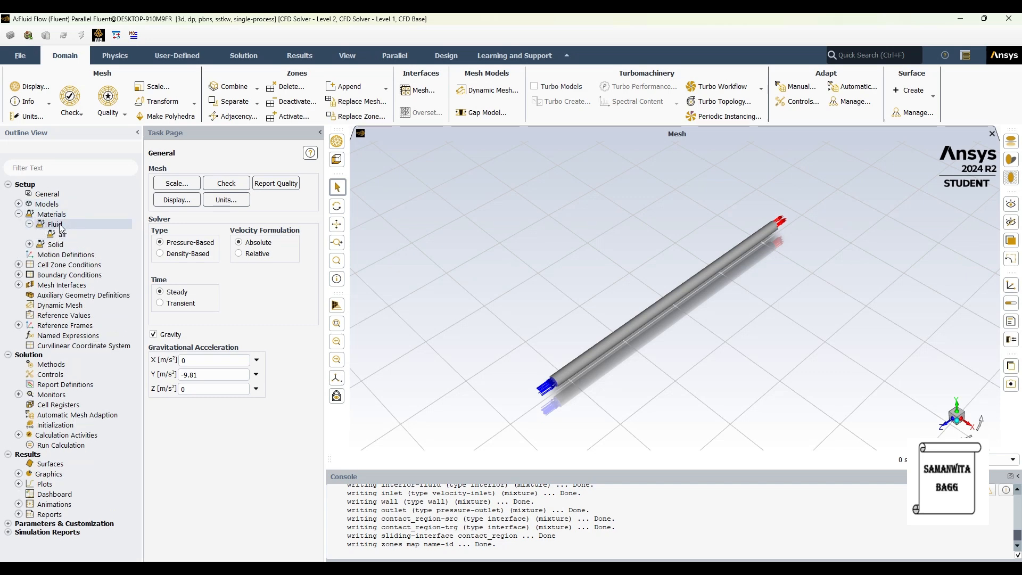
pyautogui.doubleClick(63, 234)
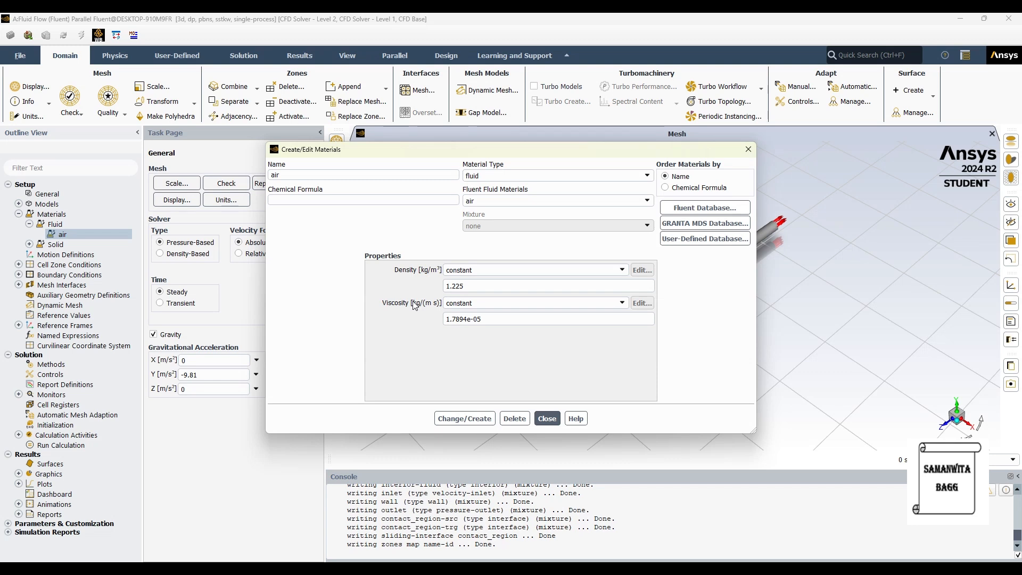
pyautogui.click(693, 213)
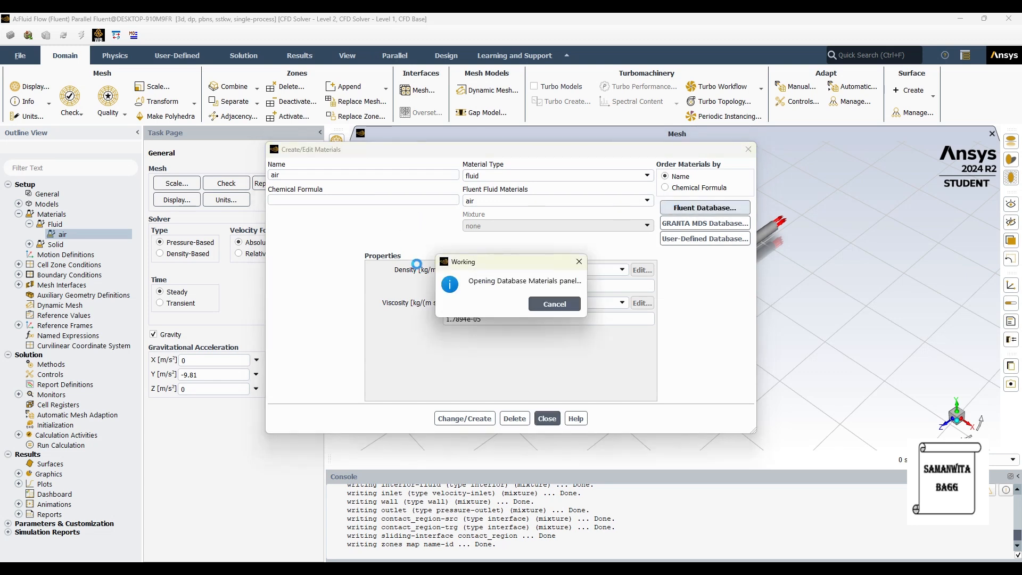
pyautogui.scroll(-15, 265, 366)
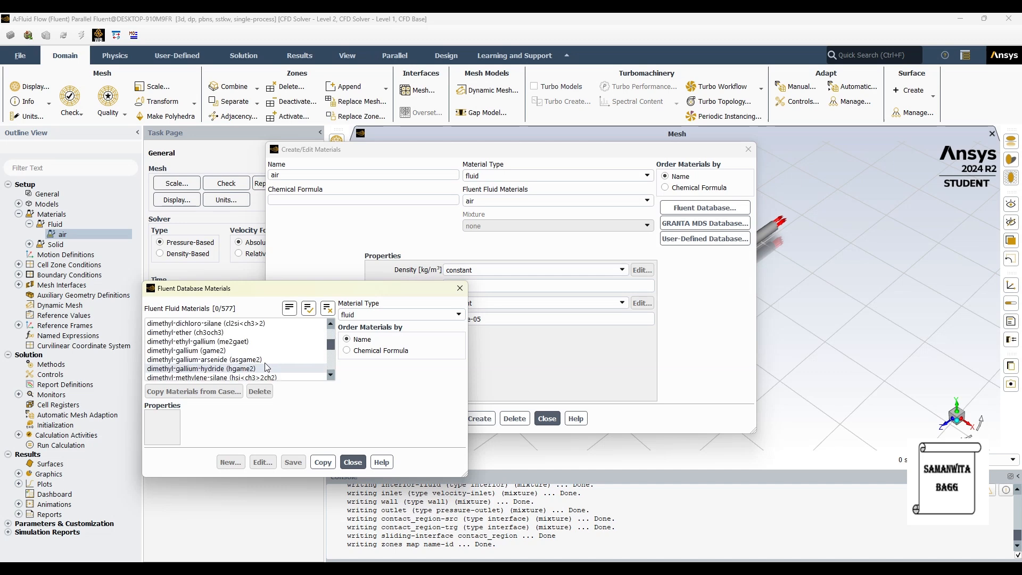
pyautogui.moveTo(332, 347); pyautogui.dragTo(331, 392)
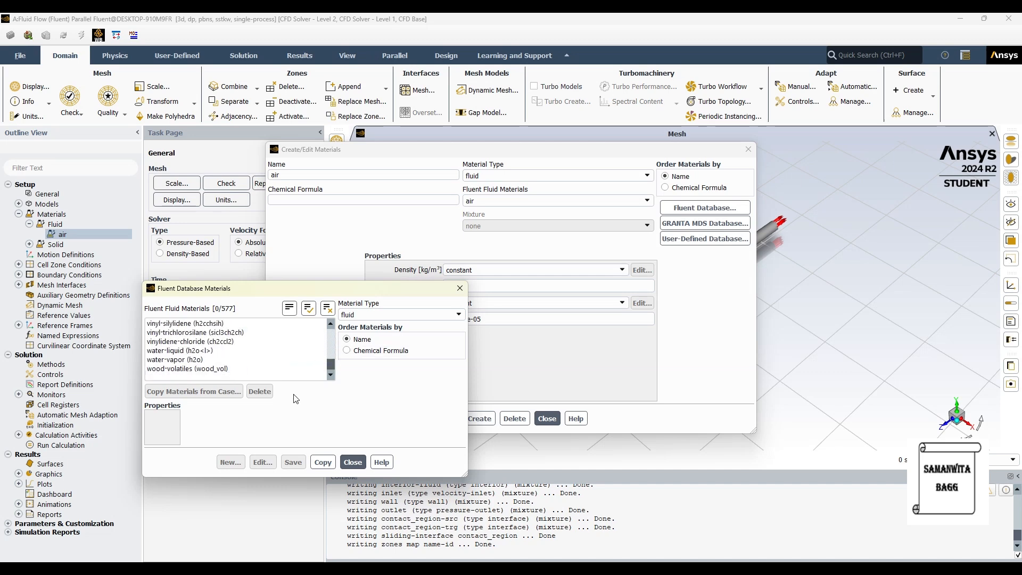
pyautogui.click(181, 350)
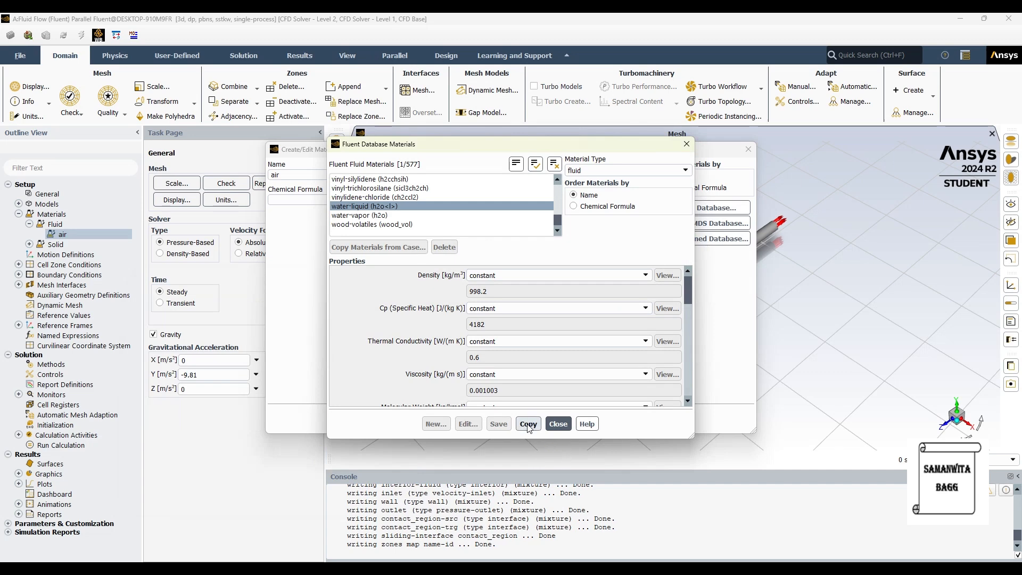
pyautogui.click(529, 425)
pyautogui.click(563, 428)
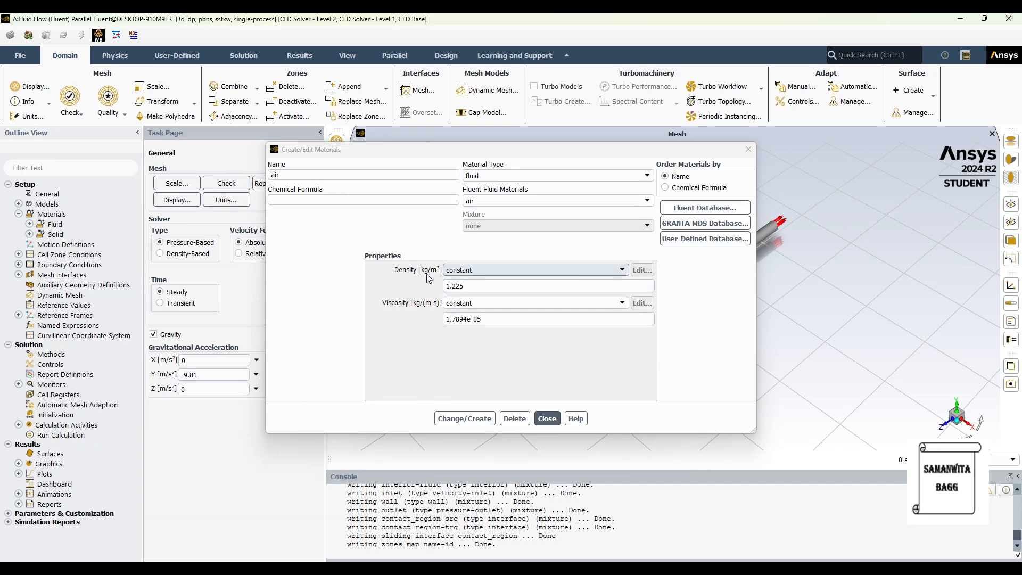
pyautogui.click(547, 419)
pyautogui.click(29, 224)
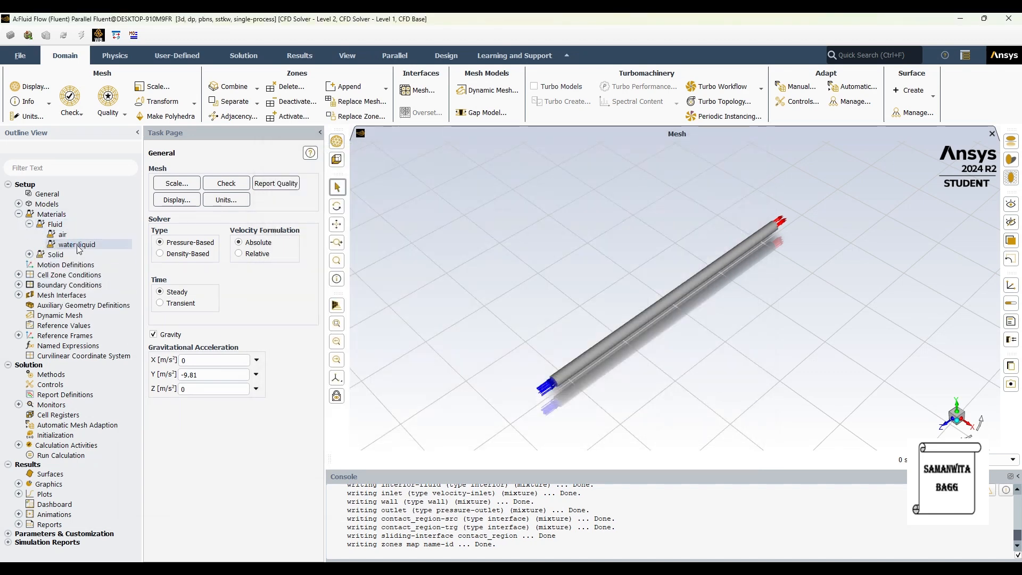
pyautogui.doubleClick(77, 245)
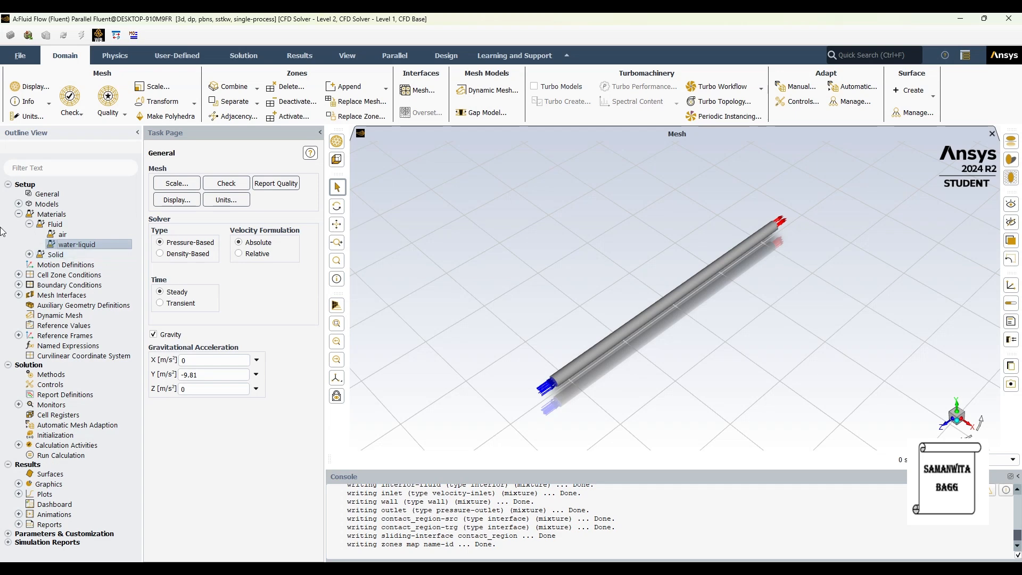
# Step: Copy steel from the Fluent database's solid materials into the case's solid materials
pyautogui.click(30, 254)
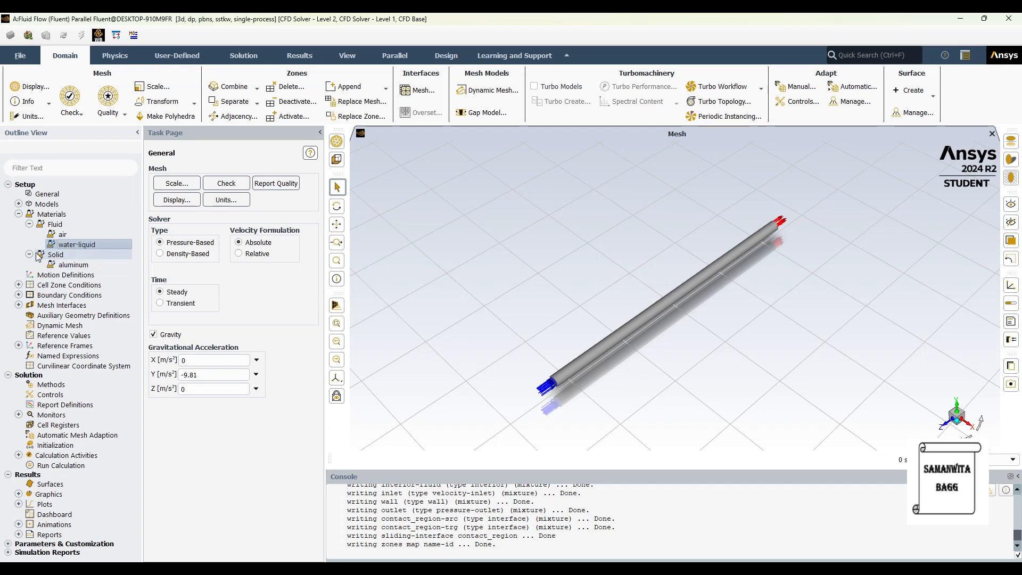
pyautogui.doubleClick(67, 264)
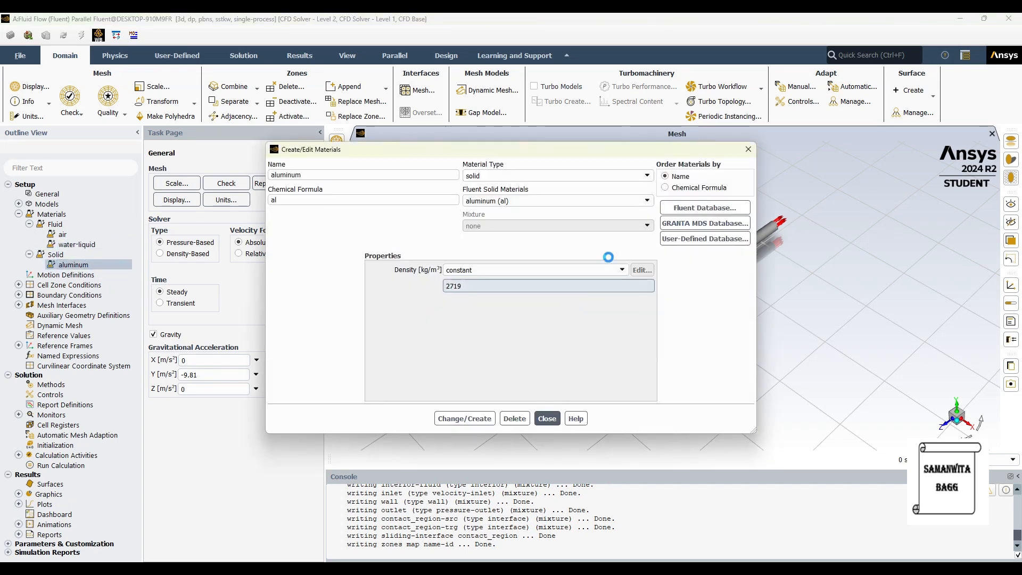
pyautogui.click(692, 209)
pyautogui.scroll(5, 408, 207)
pyautogui.scroll(8, 407, 207)
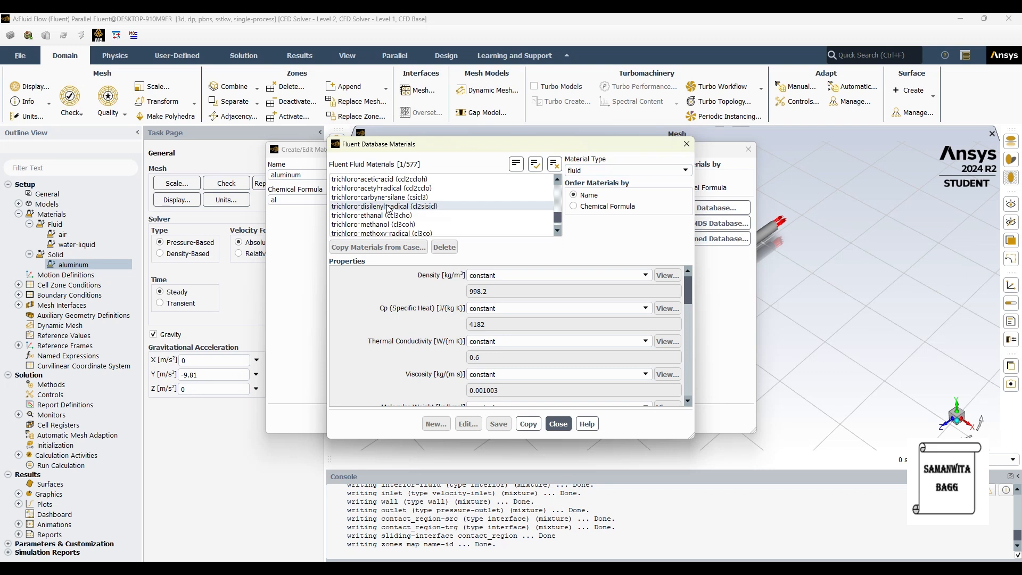
pyautogui.click(592, 170)
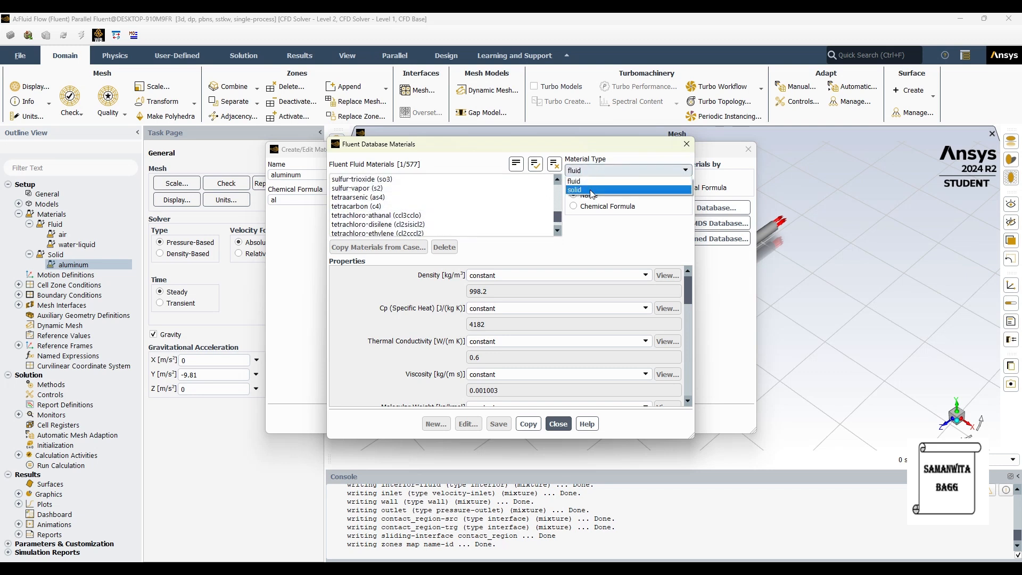
pyautogui.click(594, 187)
pyautogui.scroll(3, 345, 207)
pyautogui.scroll(-3, 341, 208)
pyautogui.click(339, 206)
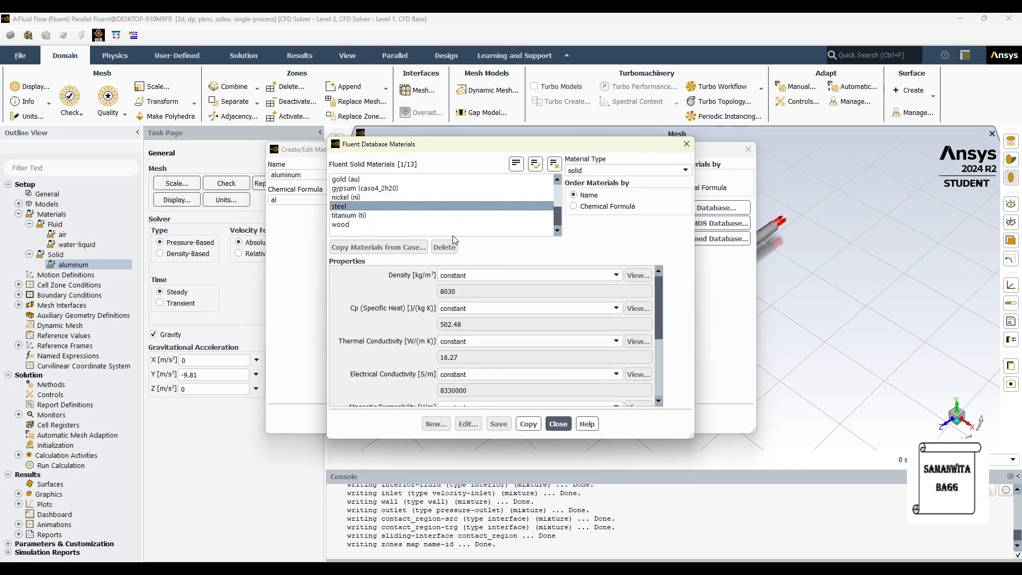
pyautogui.click(523, 424)
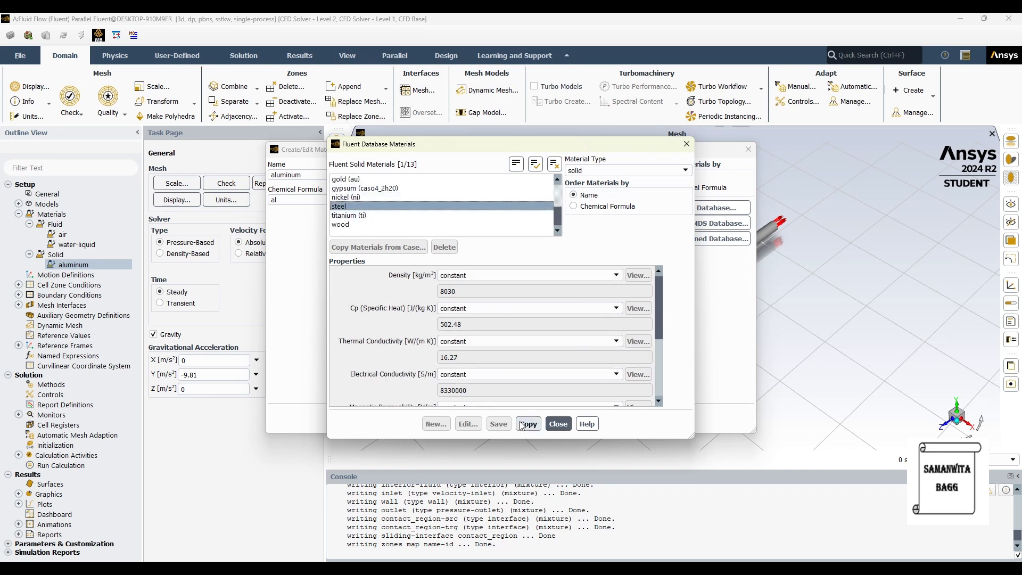
pyautogui.click(558, 424)
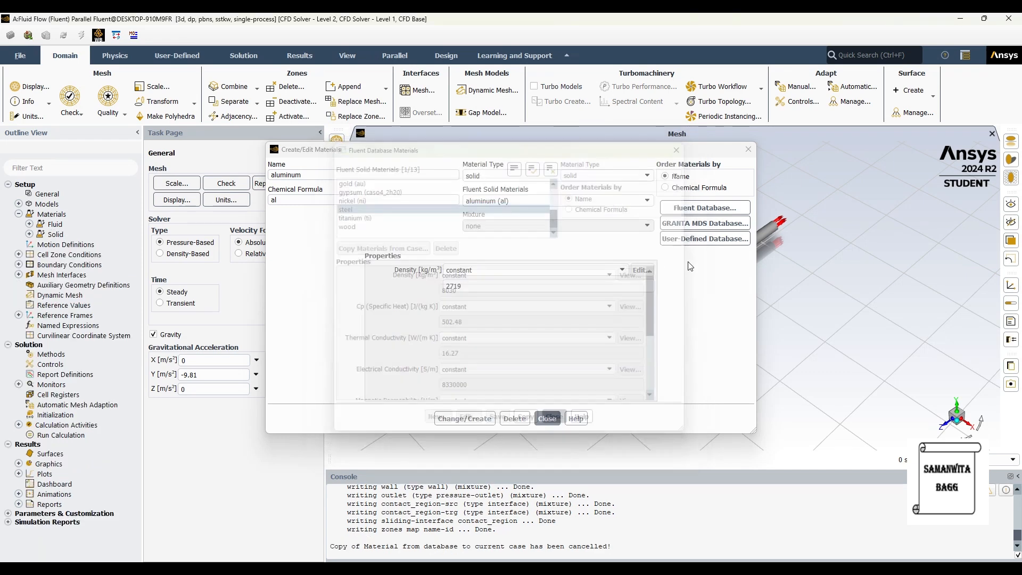
pyautogui.click(547, 419)
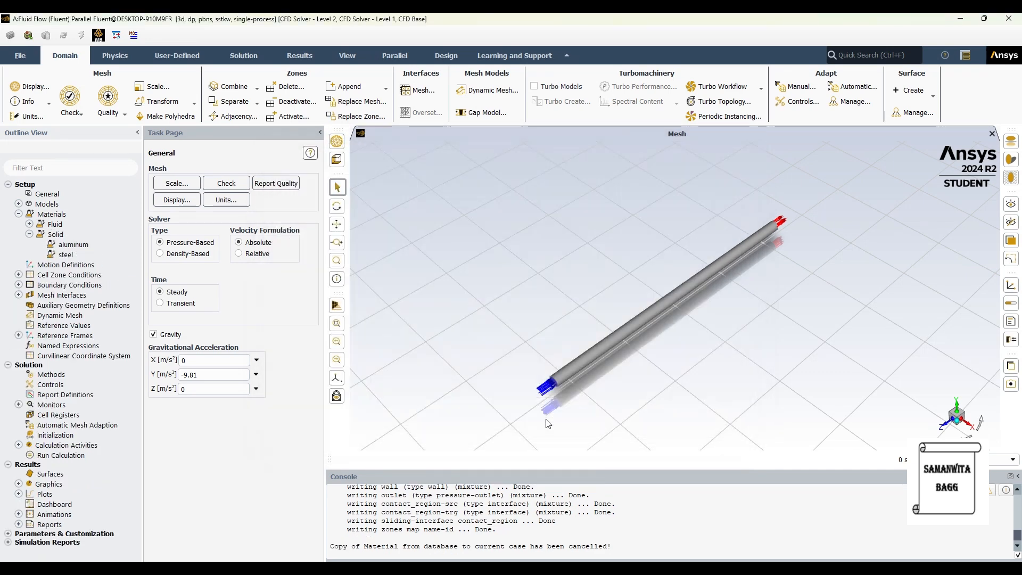
# Step: Review the case's fluid and solid material lists in the outline and collapse the Materials branch
pyautogui.click(29, 224)
pyautogui.click(75, 273)
pyautogui.click(30, 224)
pyautogui.click(29, 234)
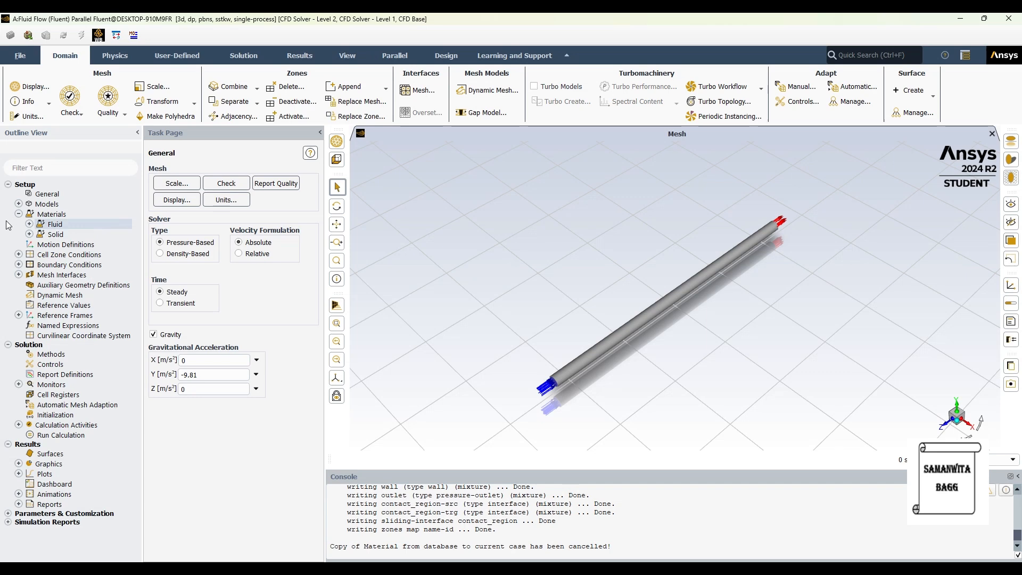
pyautogui.click(19, 214)
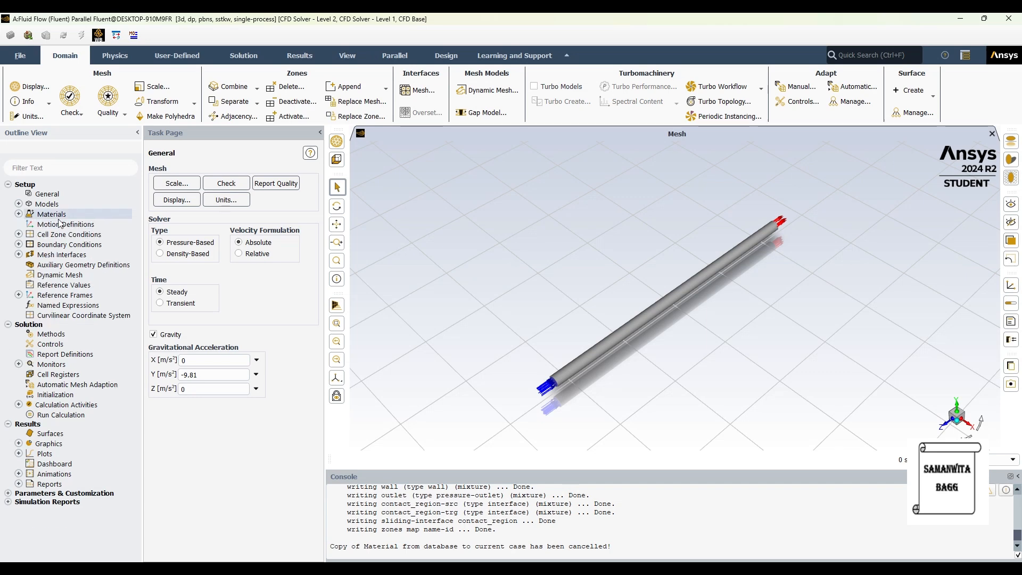
# Step: Set the velocity magnitude of the inlet boundary condition to 2.5 m/s and apply it
pyautogui.click(19, 234)
pyautogui.click(19, 234)
pyautogui.click(18, 244)
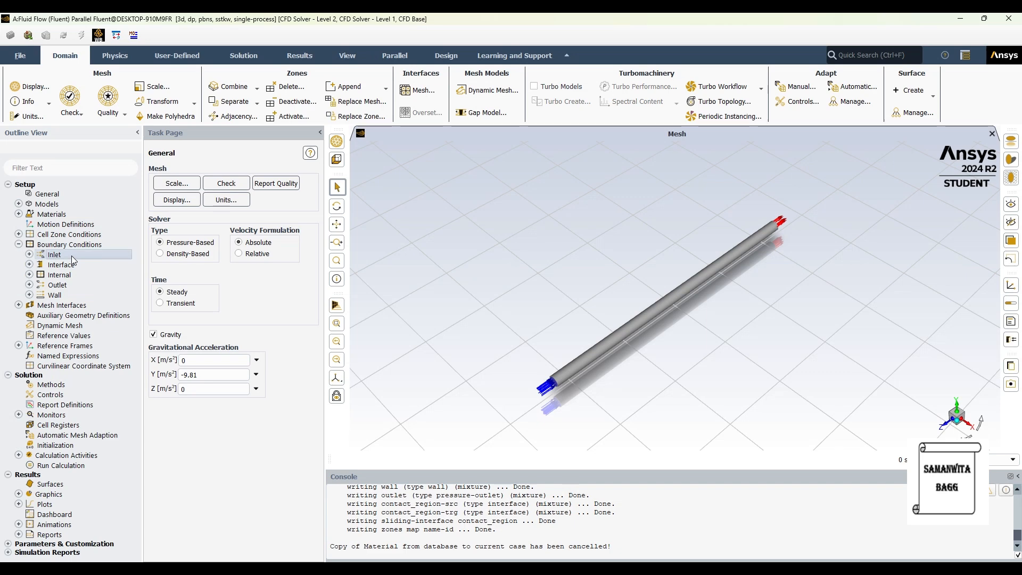
pyautogui.click(30, 255)
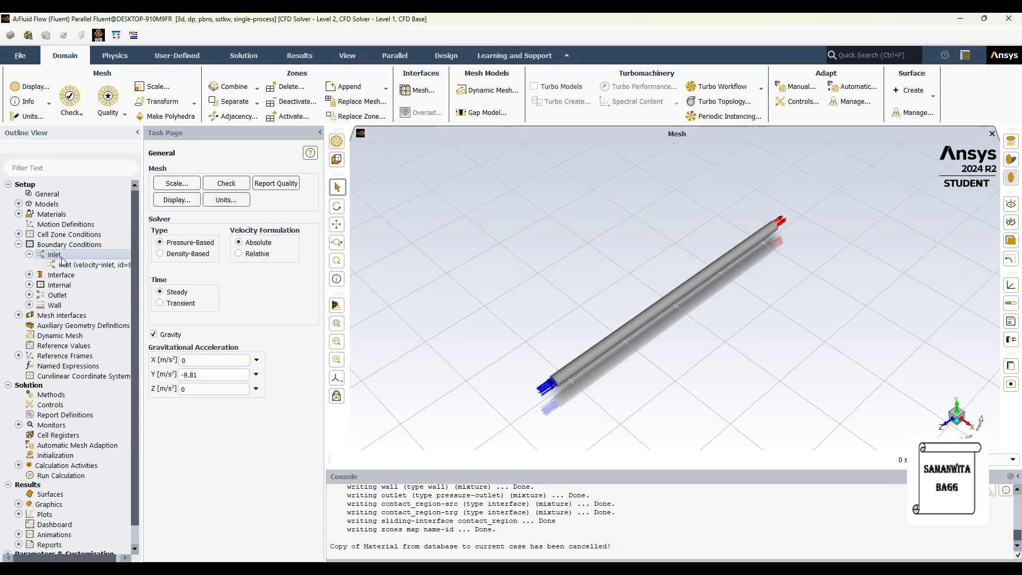
pyautogui.doubleClick(88, 265)
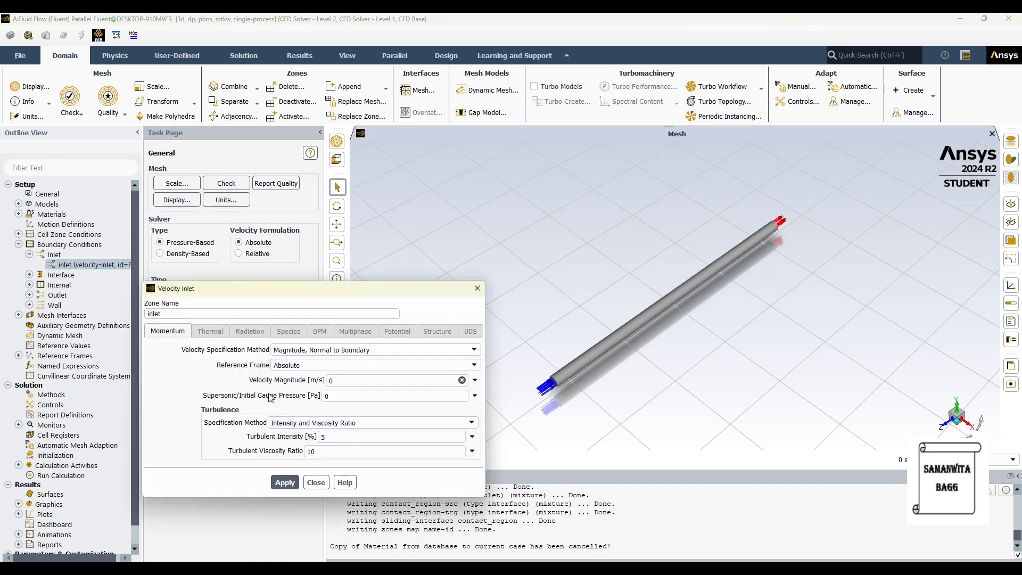
pyautogui.click(314, 382)
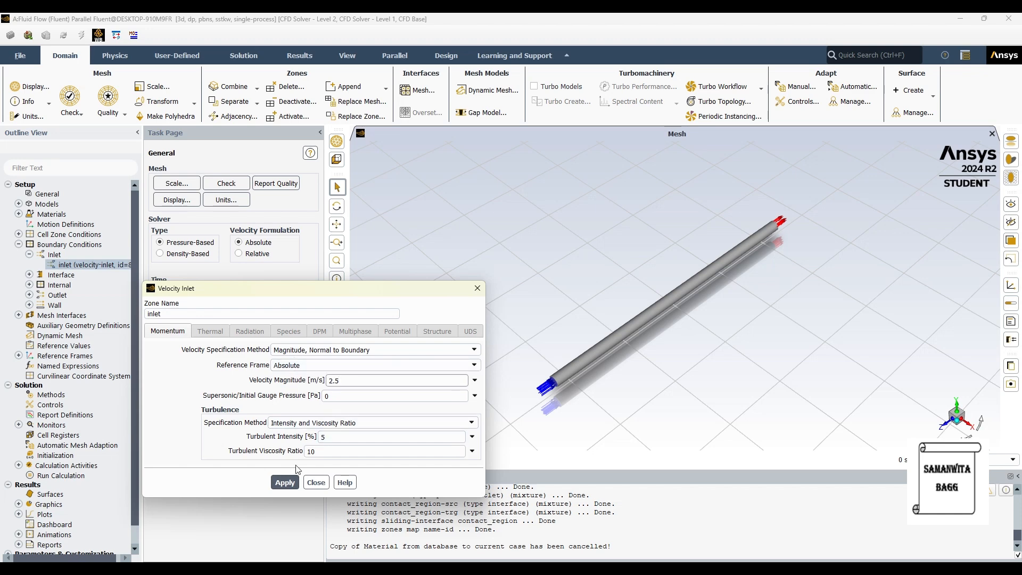
pyautogui.click(285, 483)
pyautogui.click(316, 483)
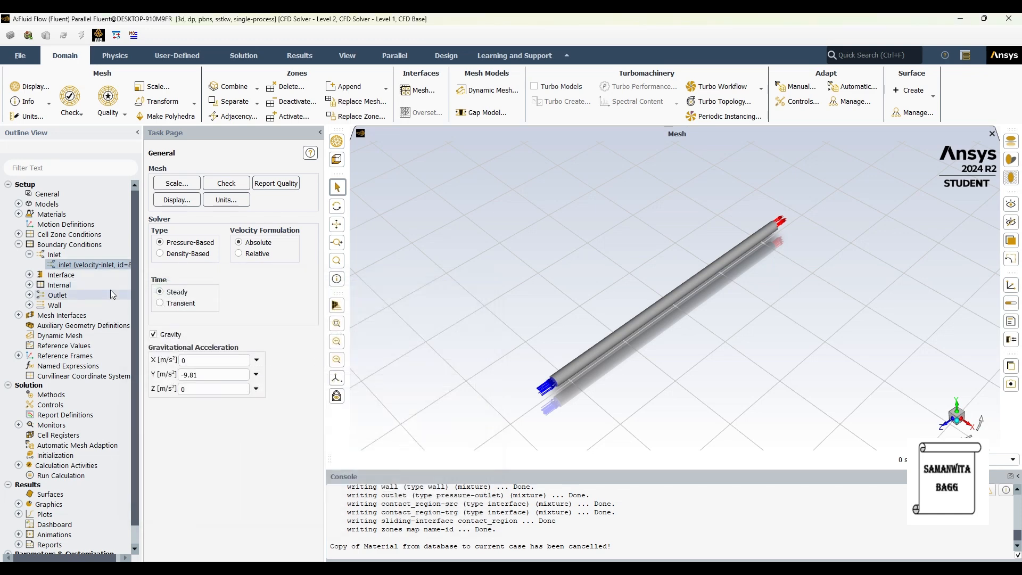
# Step: Compute the reference values from the inlet, choose fluid as the reference zone, and collapse the Boundary Conditions branch
pyautogui.click(80, 346)
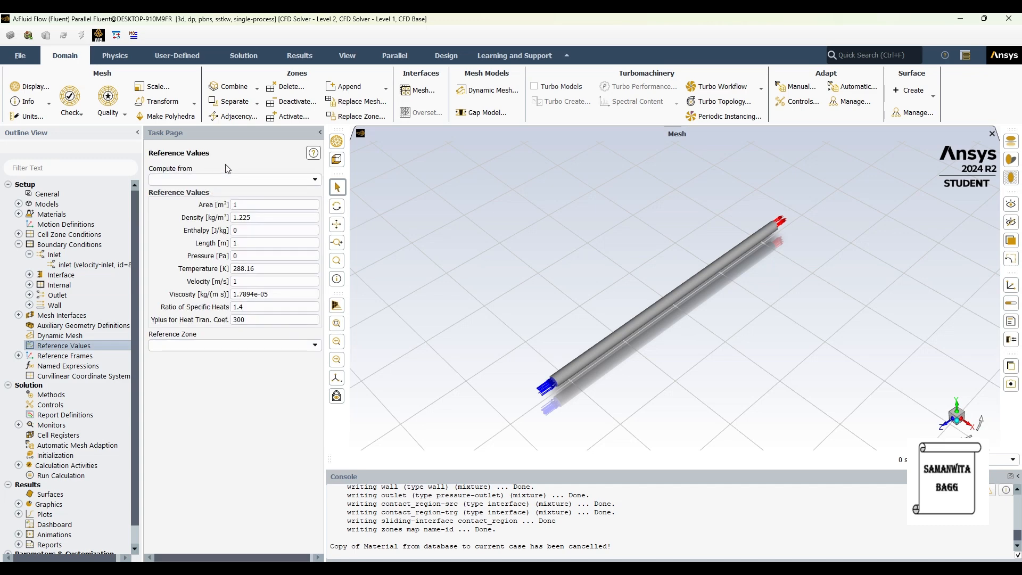
pyautogui.click(274, 180)
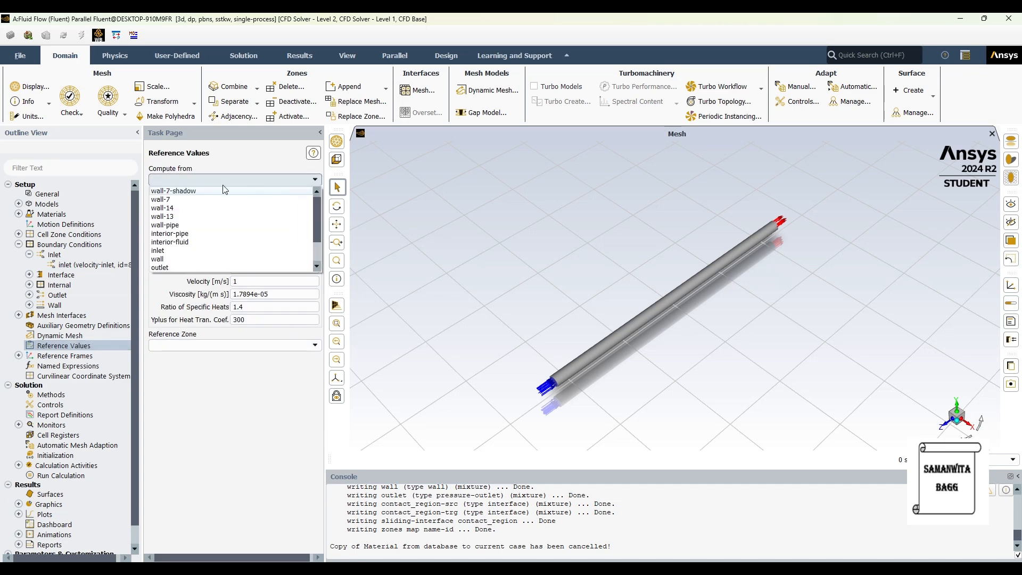
pyautogui.click(179, 251)
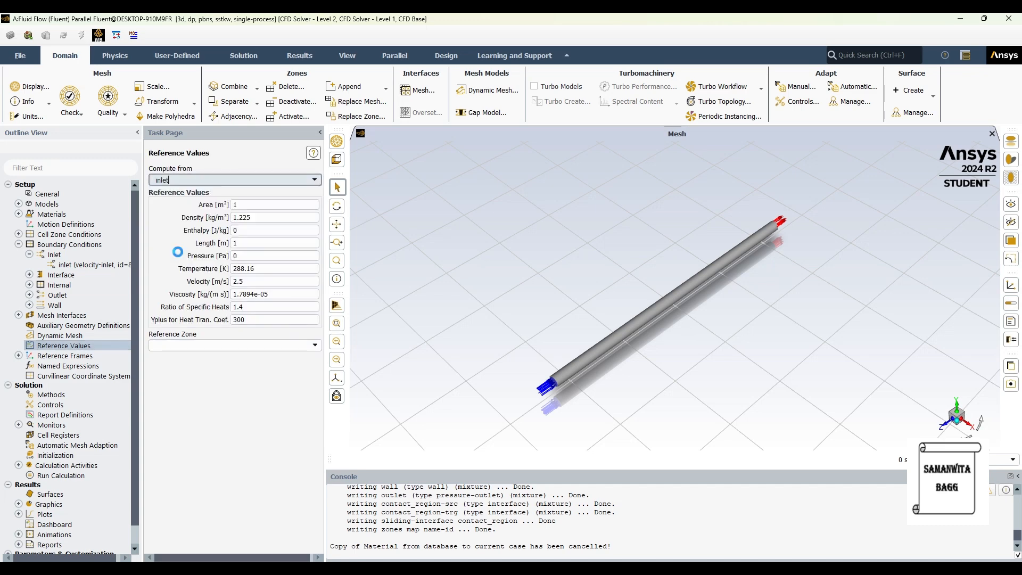
pyautogui.click(318, 345)
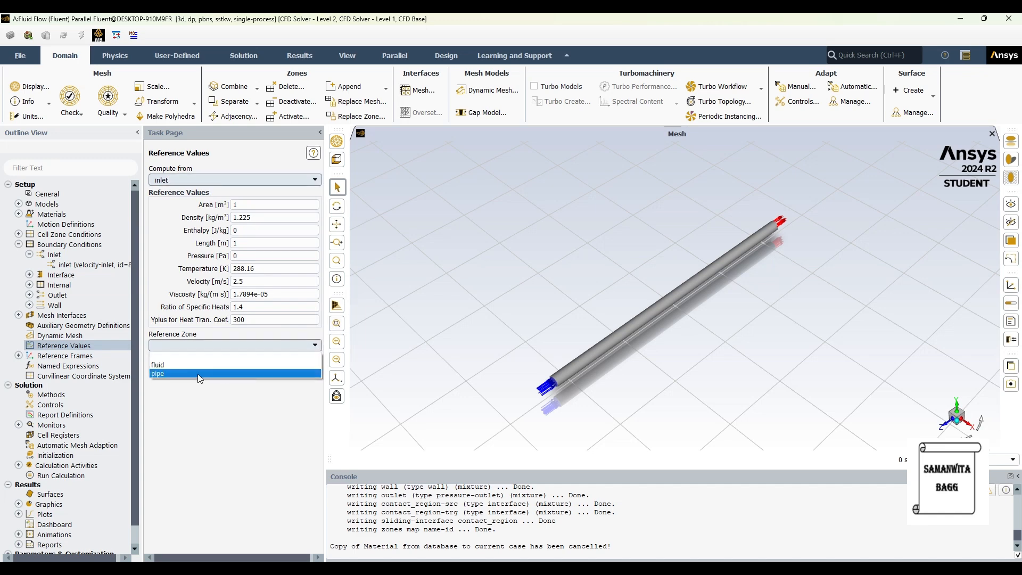
pyautogui.click(223, 361)
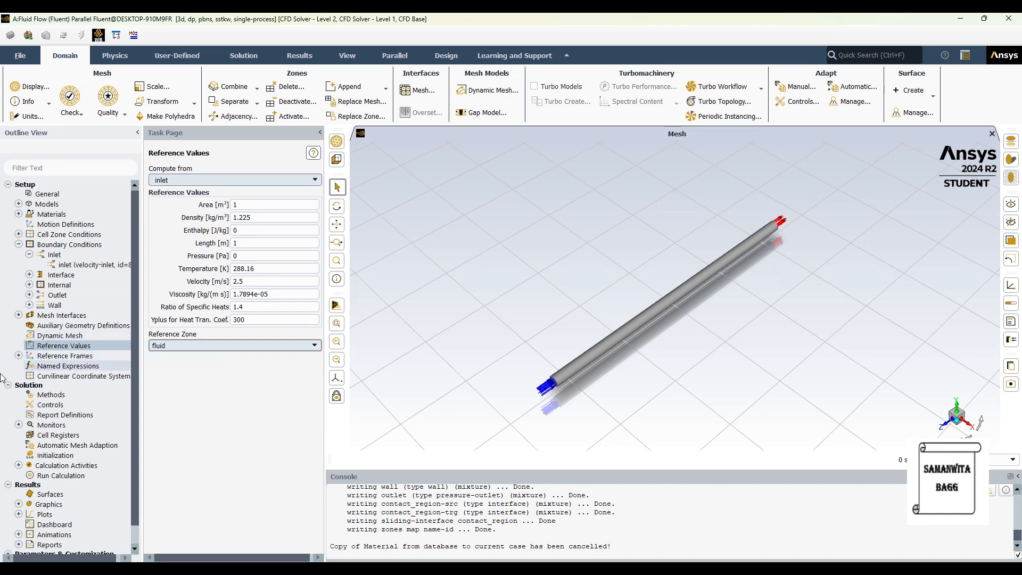
pyautogui.click(19, 245)
# Step: Initialize the solution with Standard Initialization, computing the initial values from the inlet
pyautogui.click(86, 396)
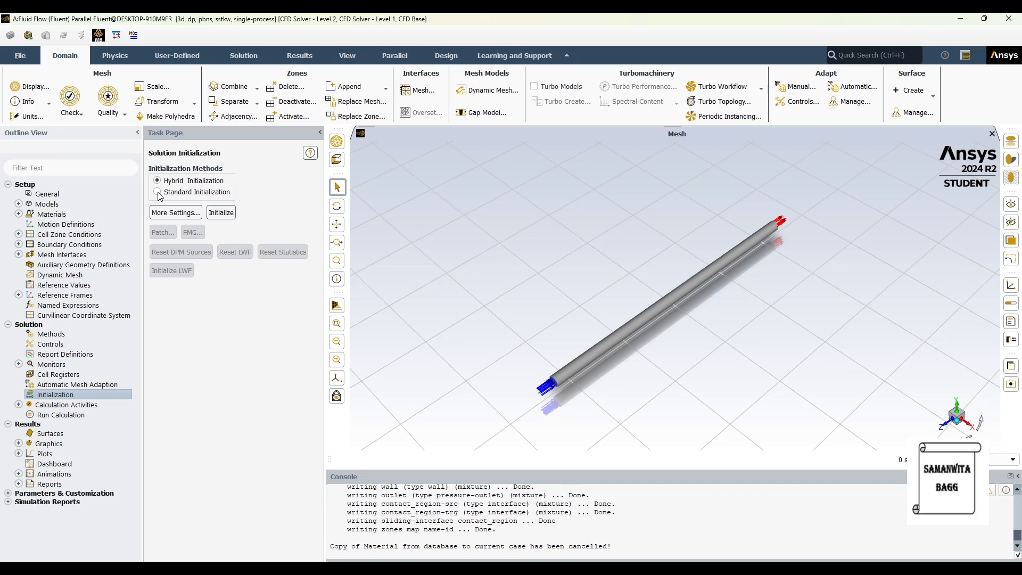
pyautogui.click(157, 192)
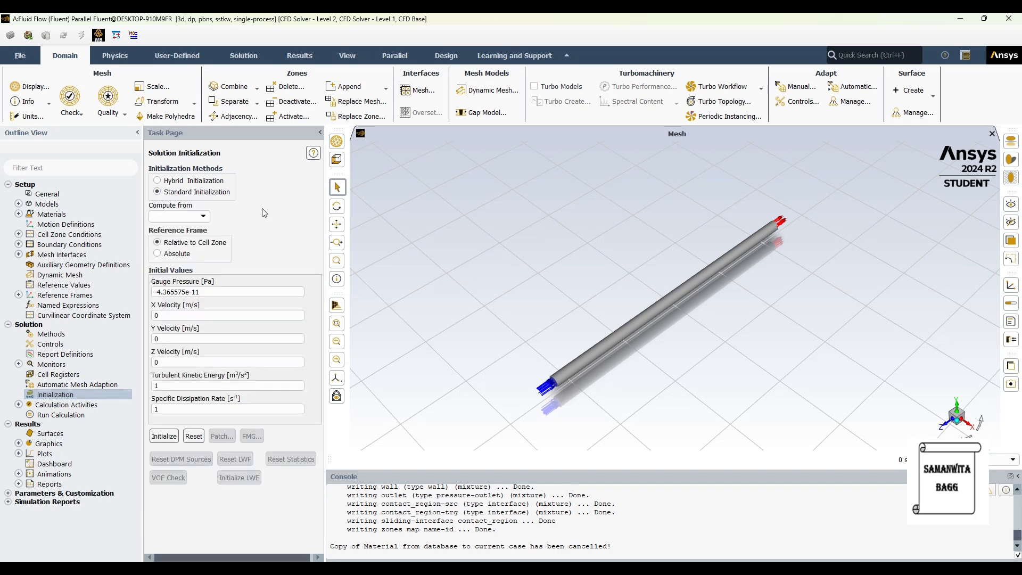
pyautogui.click(202, 216)
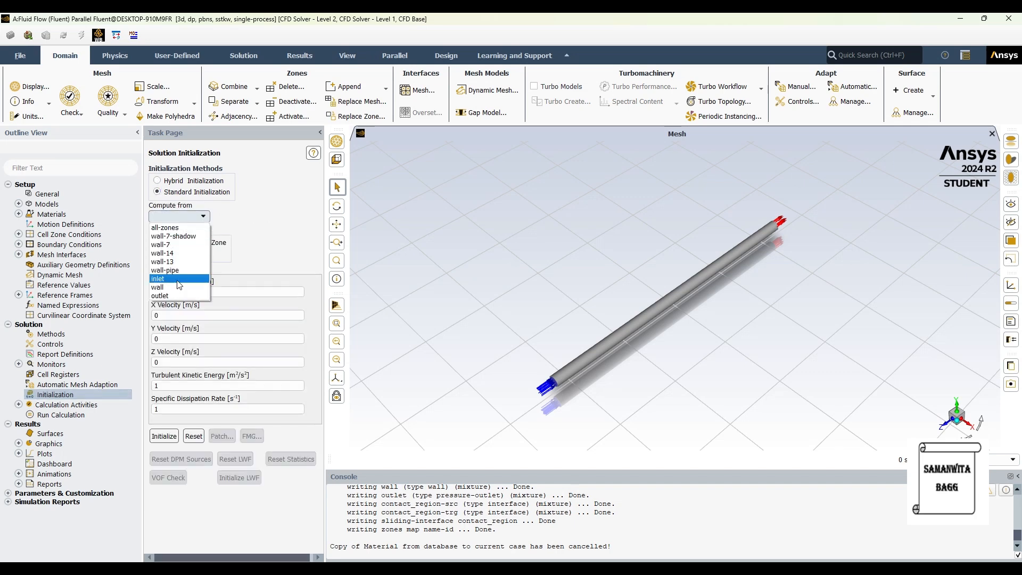
pyautogui.click(179, 279)
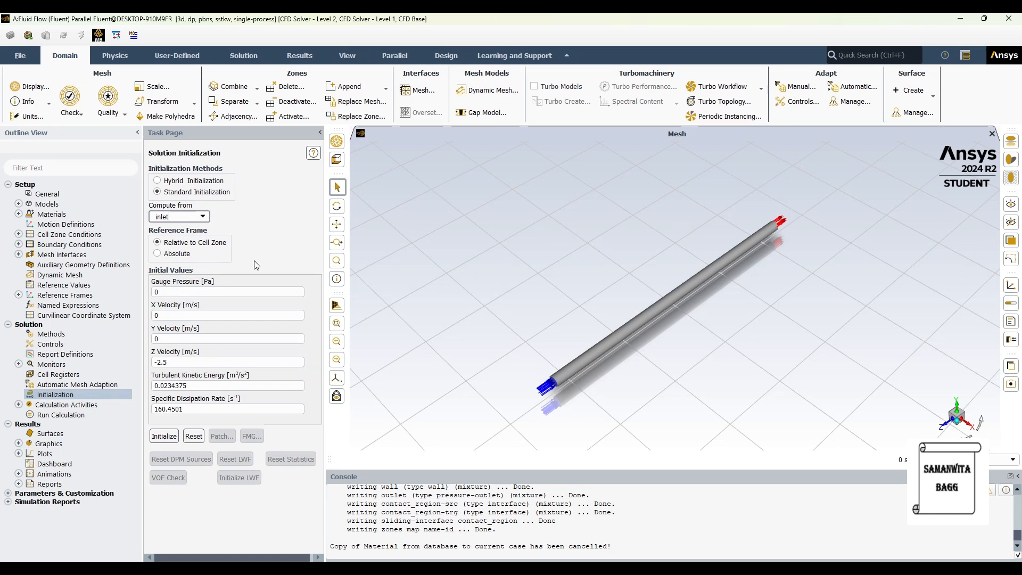
pyautogui.click(164, 436)
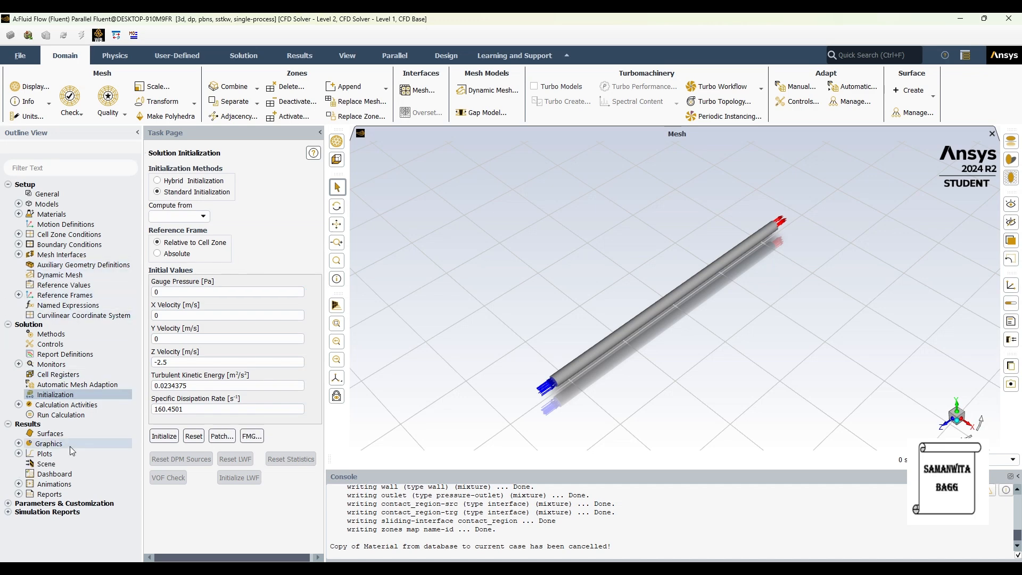
# Step: Set the calculation activities to autosave every 20 iterations
pyautogui.doubleClick(66, 405)
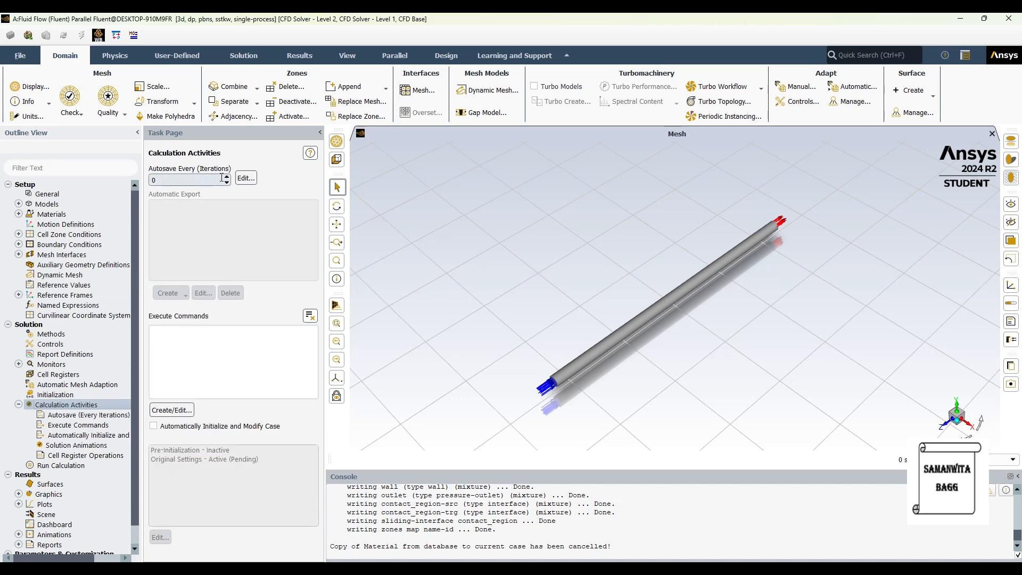
pyautogui.doubleClick(188, 179)
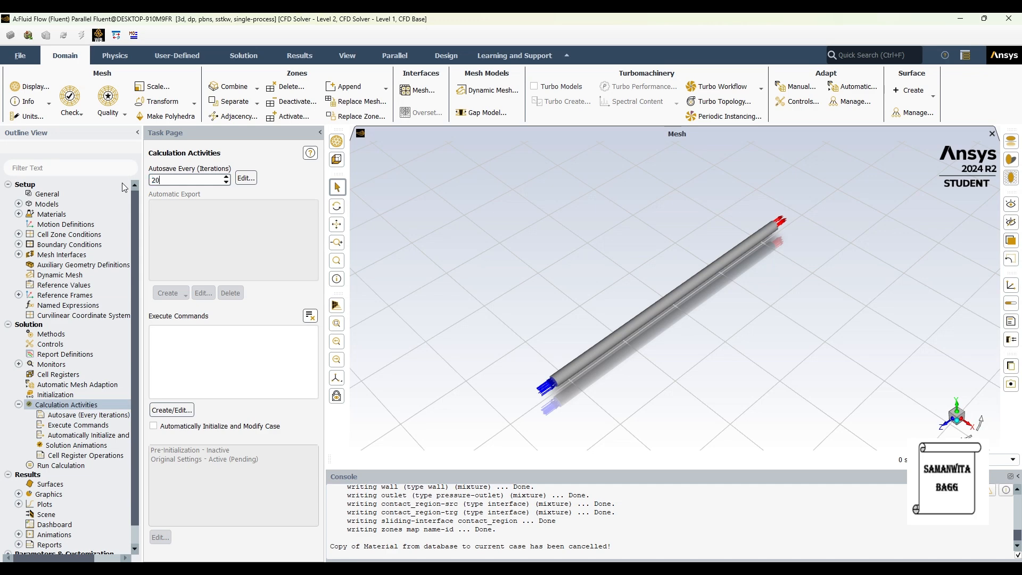
# Step: Create and display pathlines colored by velocity magnitude, released from the inlet, outlet and wall surfaces
pyautogui.scroll(-1, 61, 492)
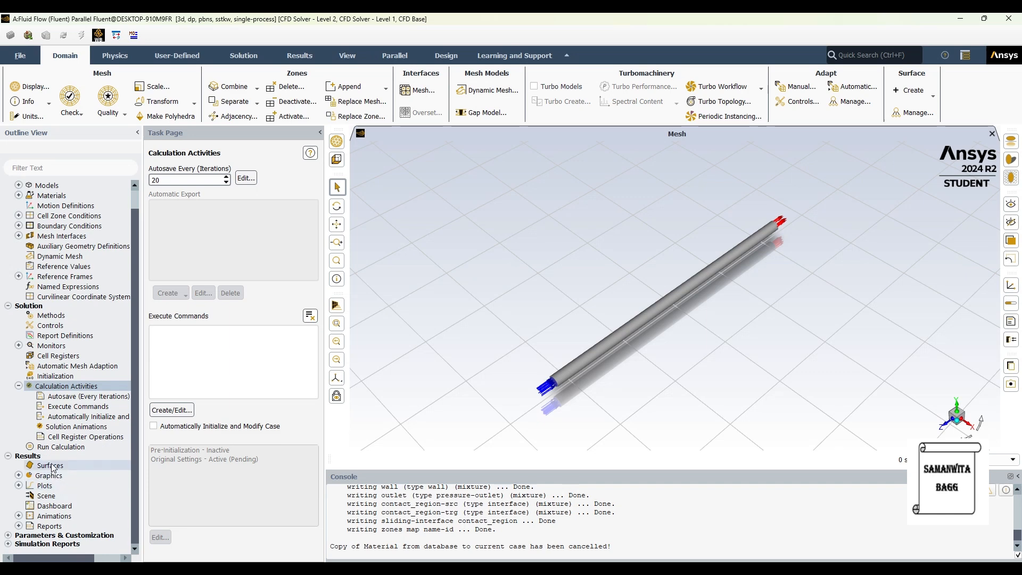
pyautogui.click(18, 475)
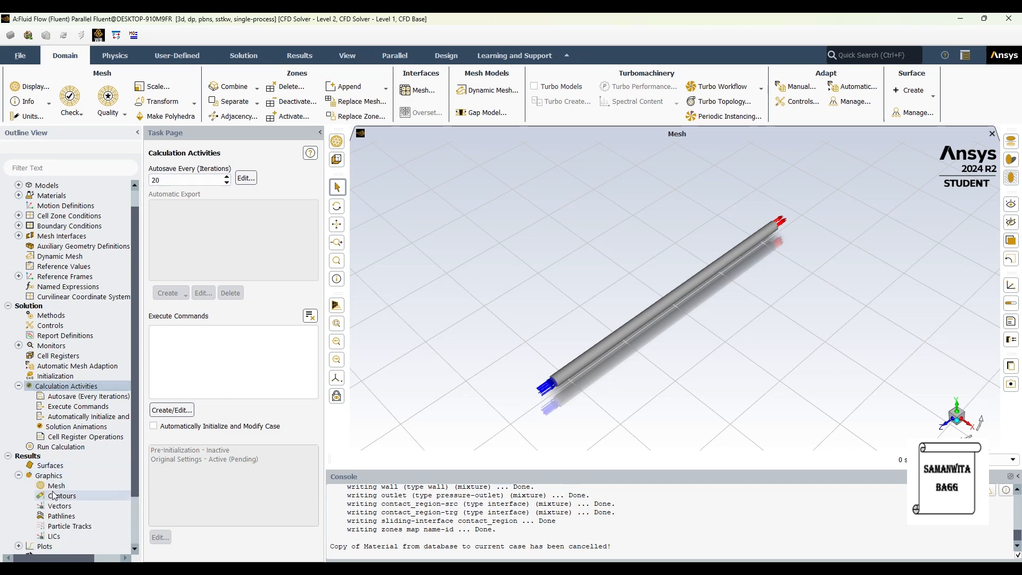
pyautogui.doubleClick(76, 519)
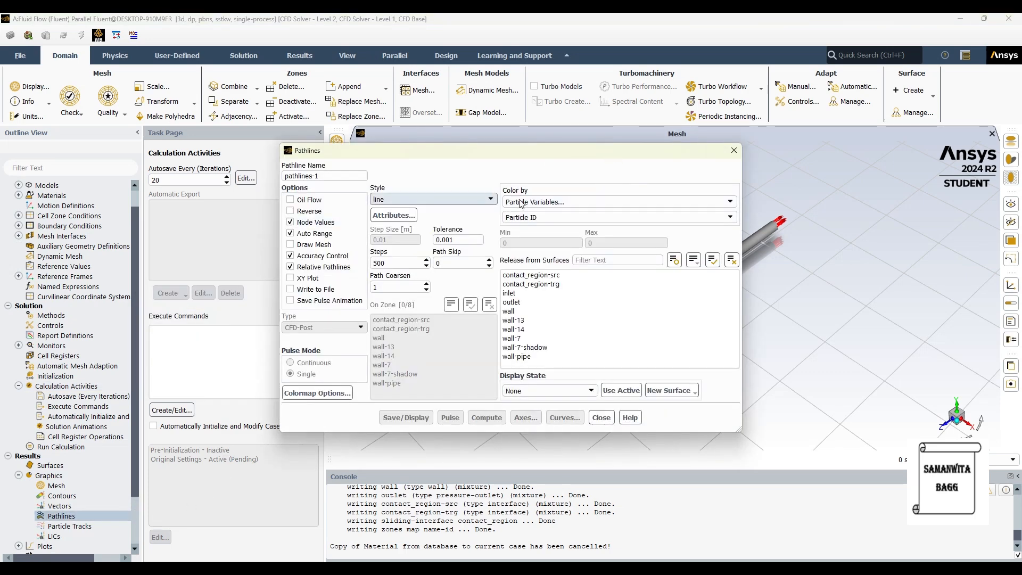
pyautogui.click(556, 205)
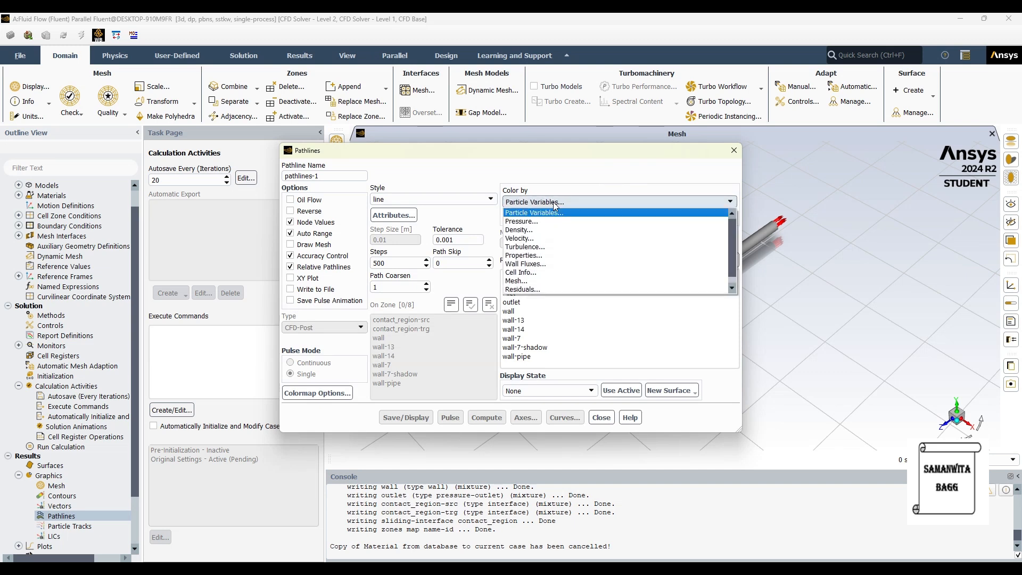
pyautogui.click(548, 239)
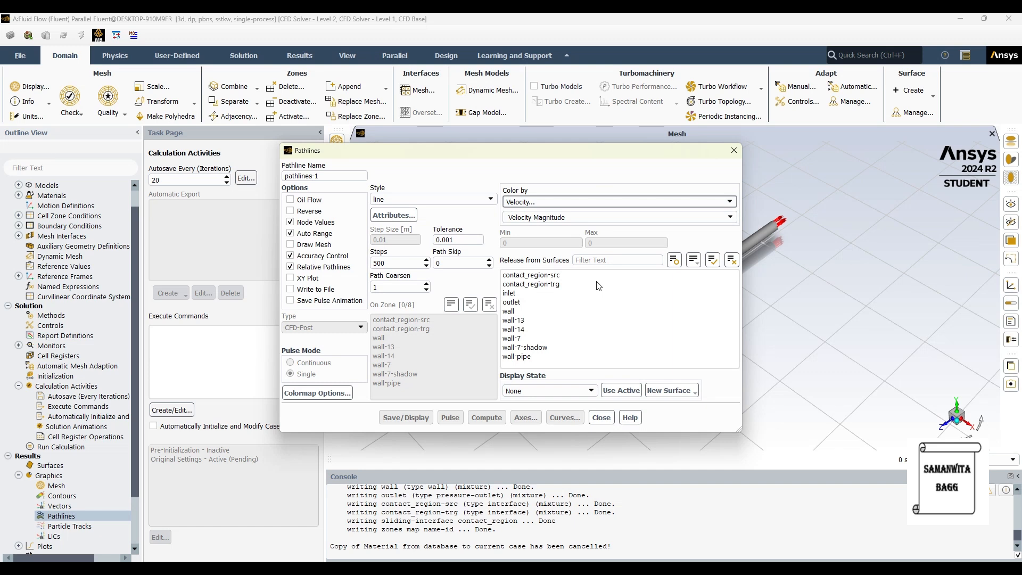
pyautogui.click(536, 293)
pyautogui.click(565, 295)
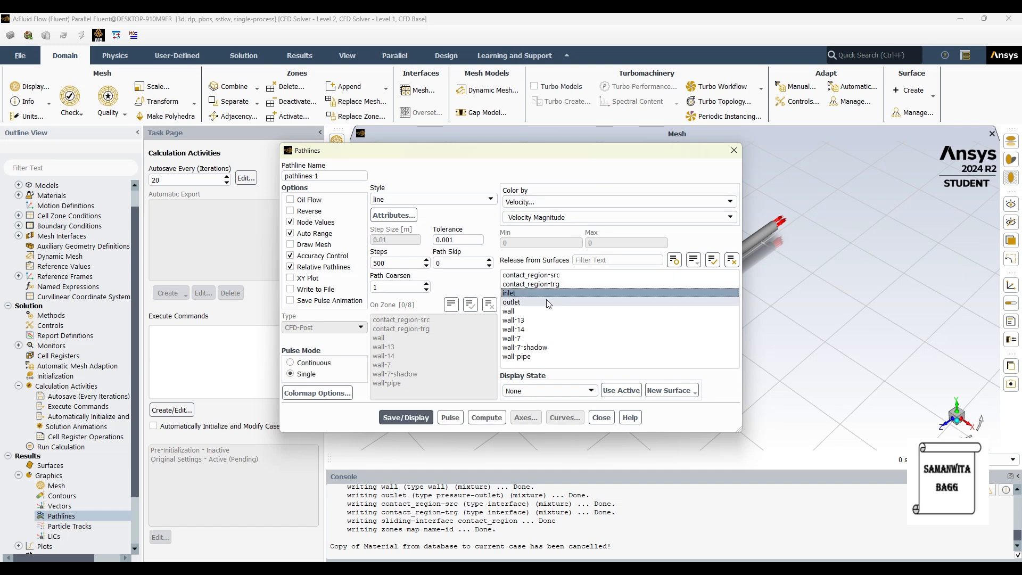
pyautogui.click(537, 303)
pyautogui.click(531, 311)
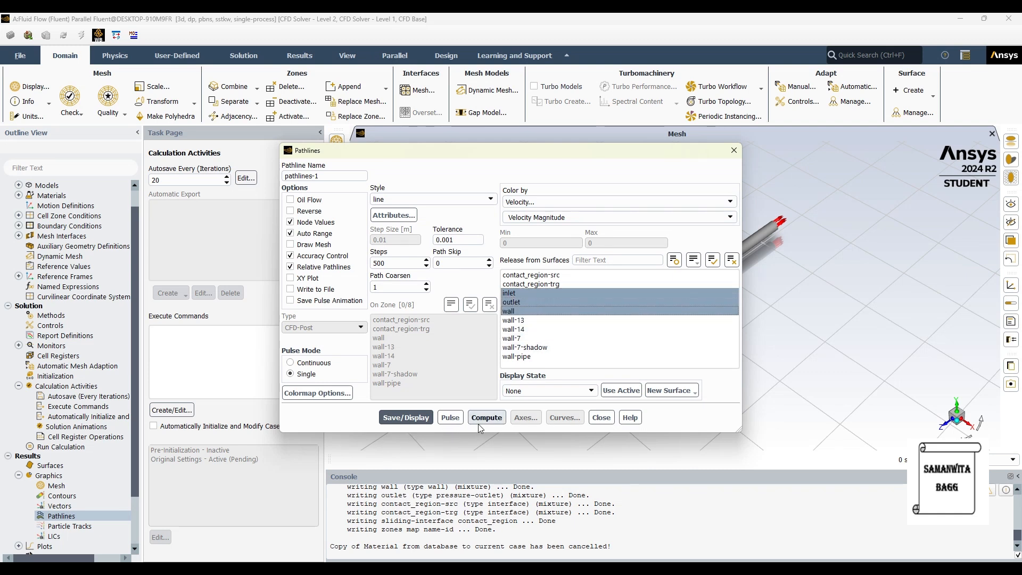
pyautogui.click(416, 418)
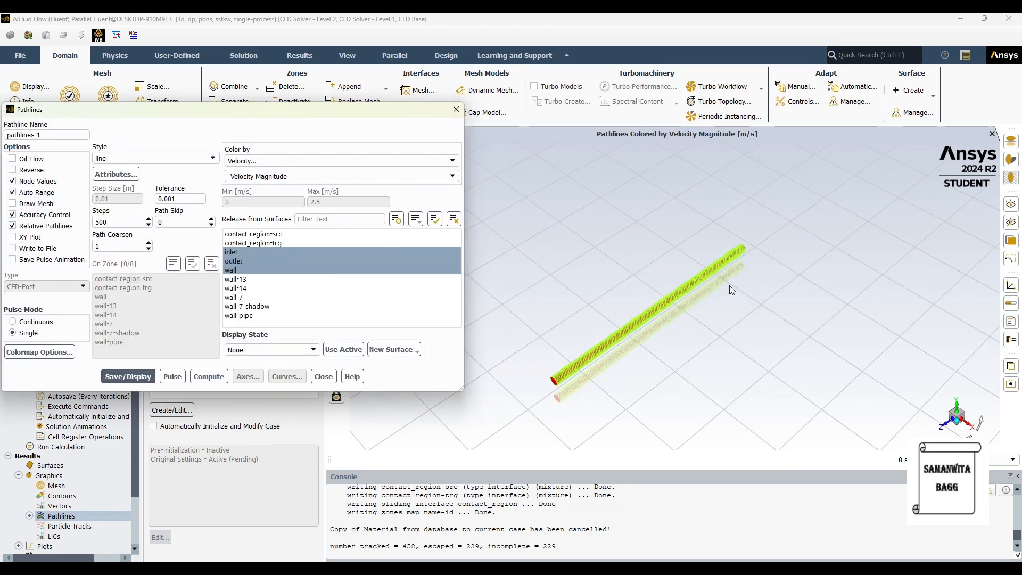
# Step: Play the pulse animation of the pathlines, stop it, and close the pathlines settings
pyautogui.click(169, 378)
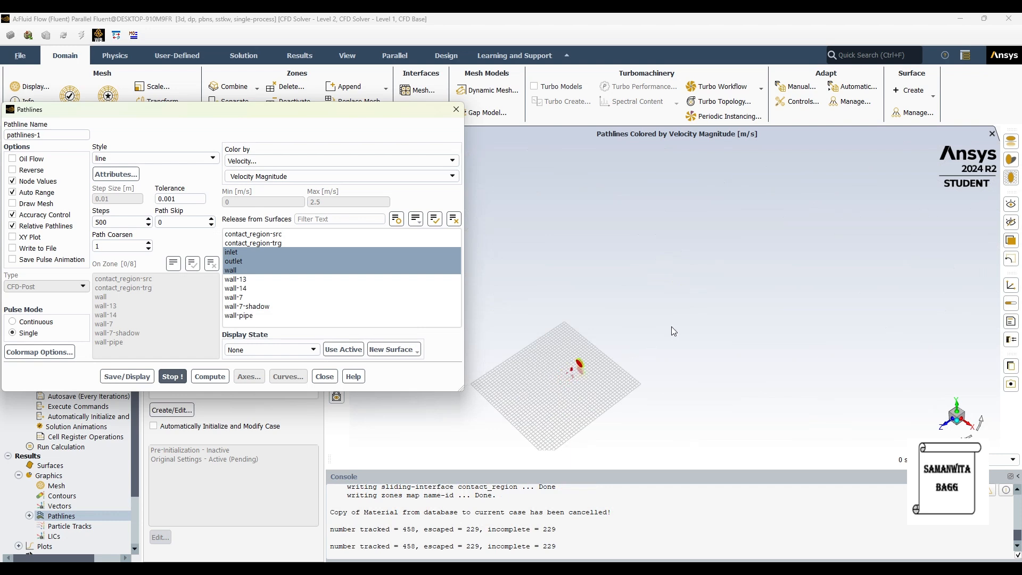
pyautogui.click(178, 377)
pyautogui.click(457, 110)
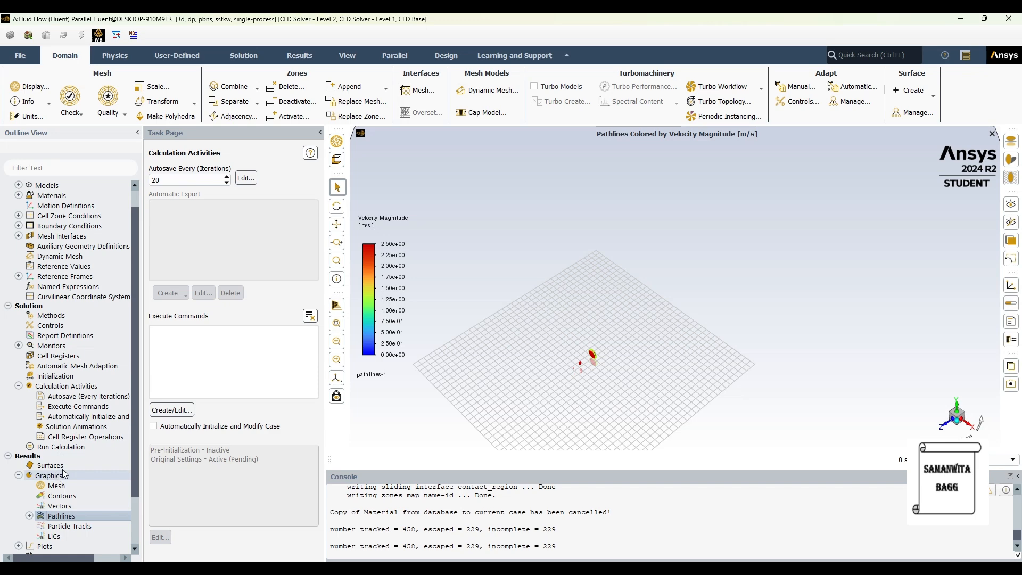
# Step: Set the number of iterations to 500, run the calculation, and dismiss the completion notice
pyautogui.click(73, 449)
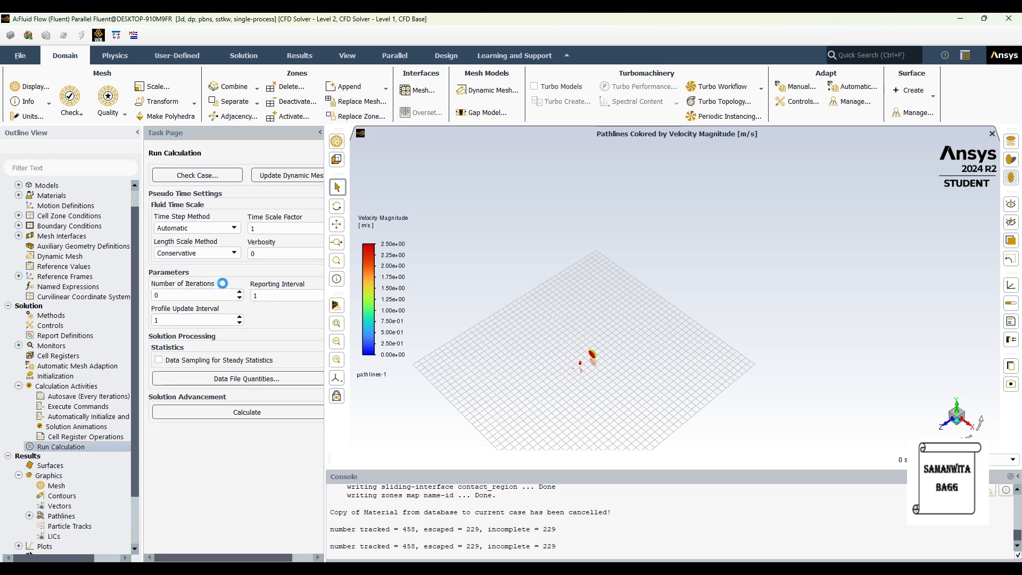
pyautogui.doubleClick(169, 294)
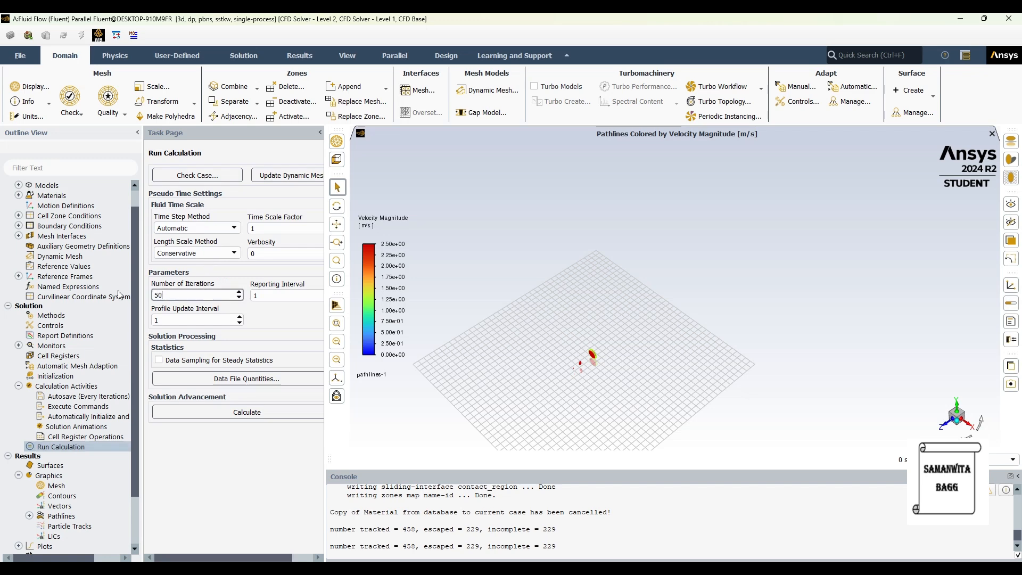
pyautogui.click(239, 416)
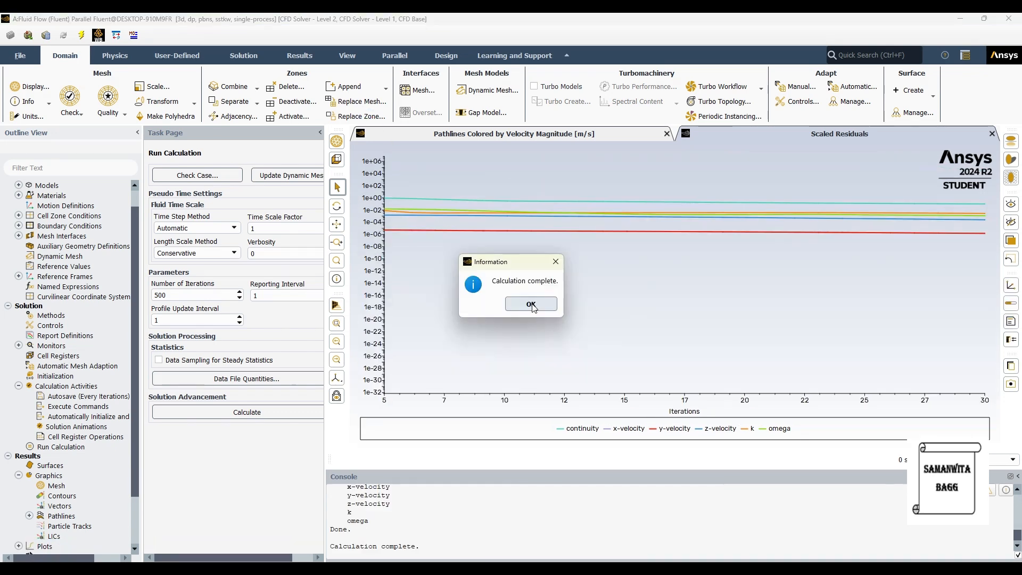
pyautogui.click(532, 306)
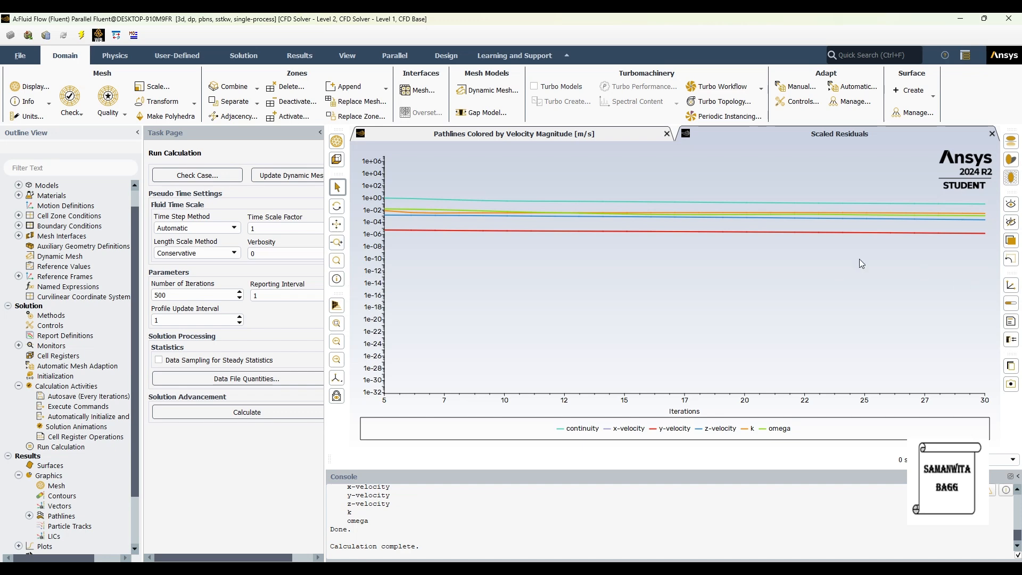
# Step: Examine the velocity magnitude pathlines along the pipe in the pathlines view
pyautogui.click(539, 139)
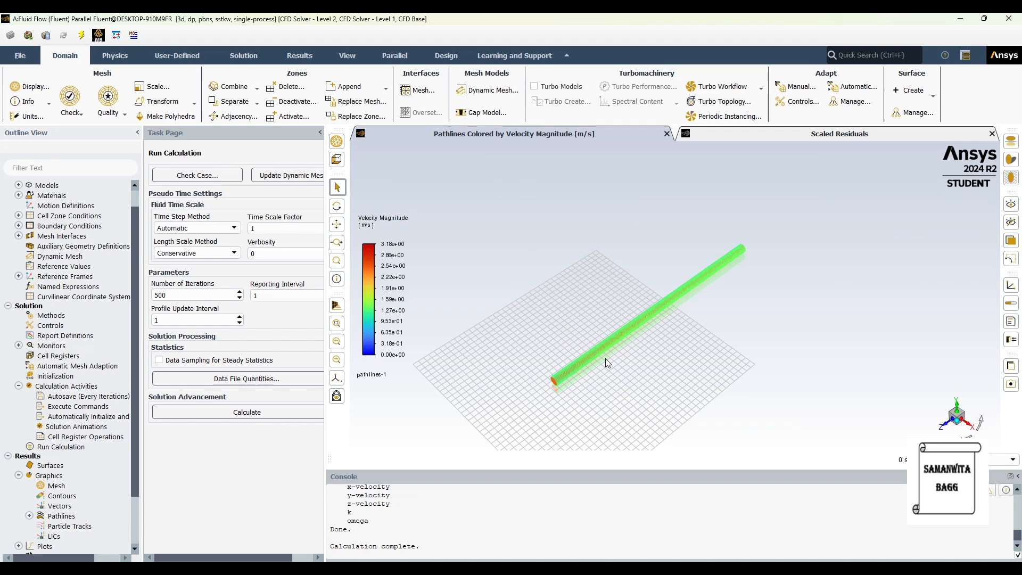
pyautogui.scroll(5, 606, 351)
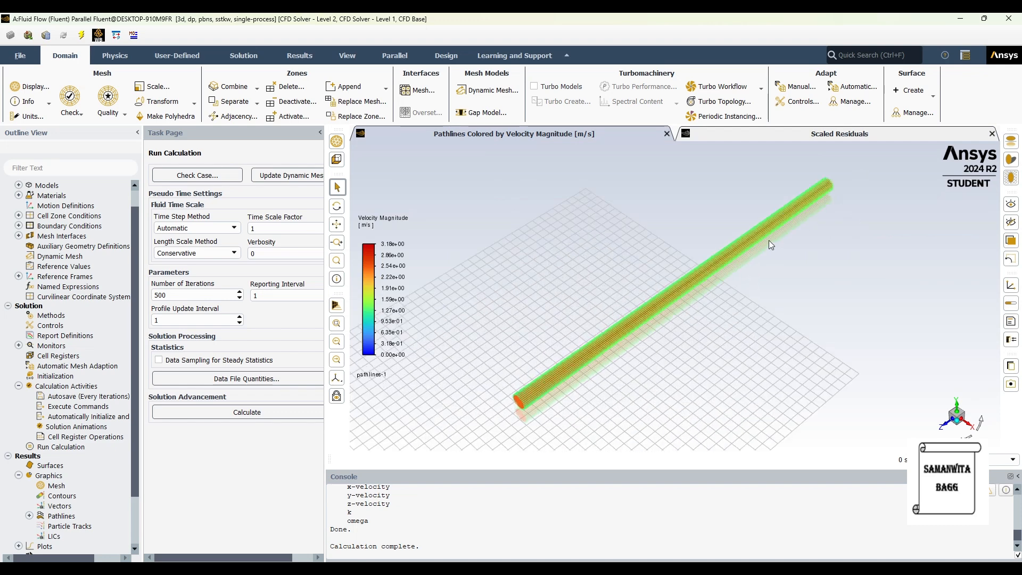
pyautogui.scroll(3, 768, 240)
pyautogui.scroll(3, 717, 266)
pyautogui.scroll(-3, 642, 314)
pyautogui.scroll(-5, 668, 305)
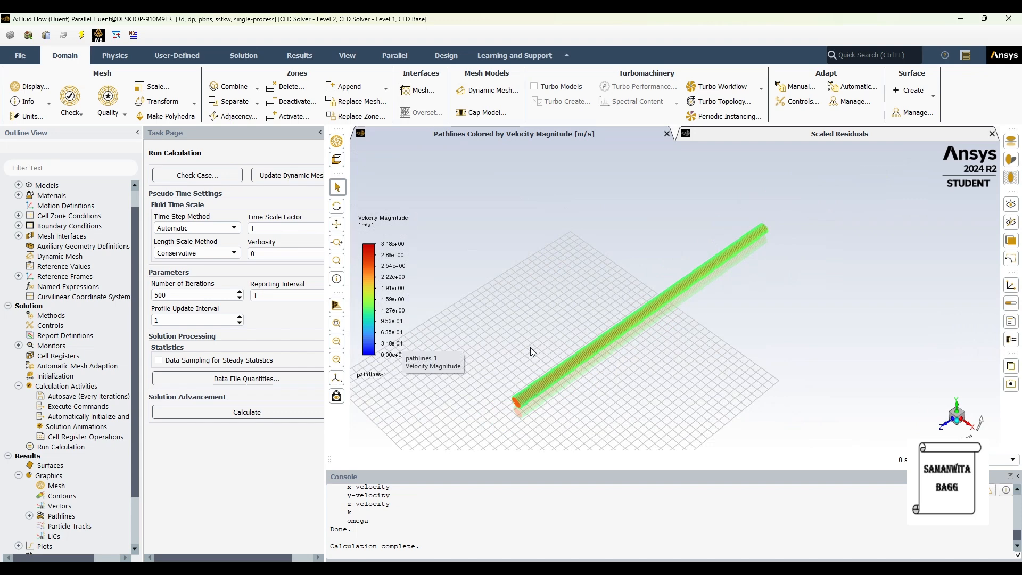
# Step: Quit Fluent and open the Fluid Flow system's results in a maximized CFD-Post window
pyautogui.click(1007, 19)
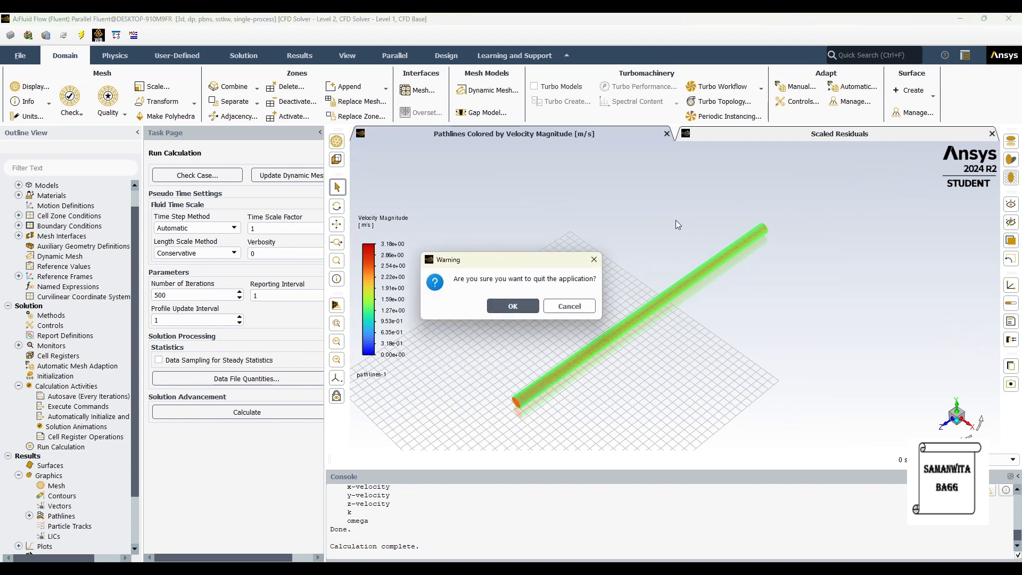
pyautogui.click(517, 309)
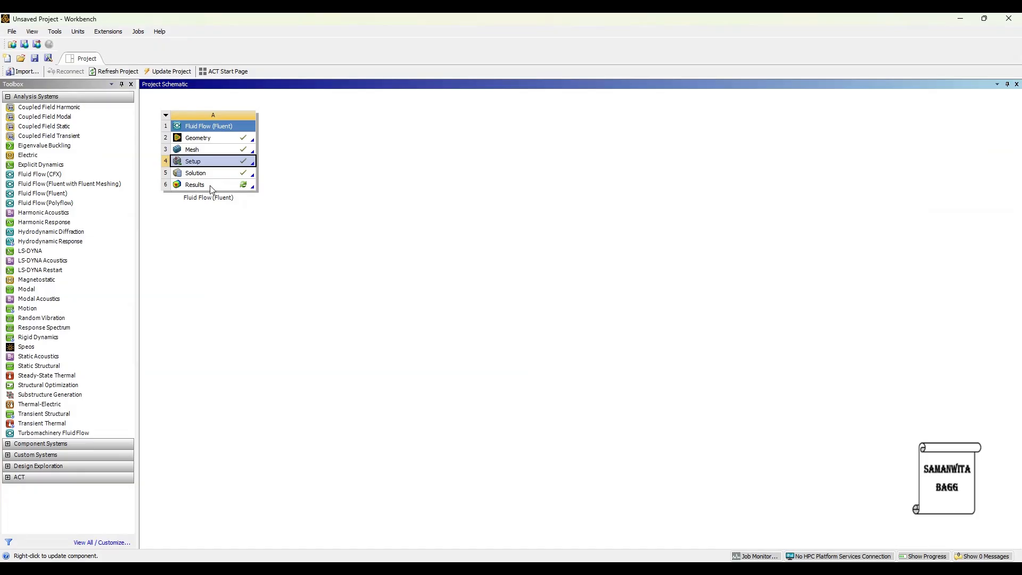
pyautogui.doubleClick(212, 186)
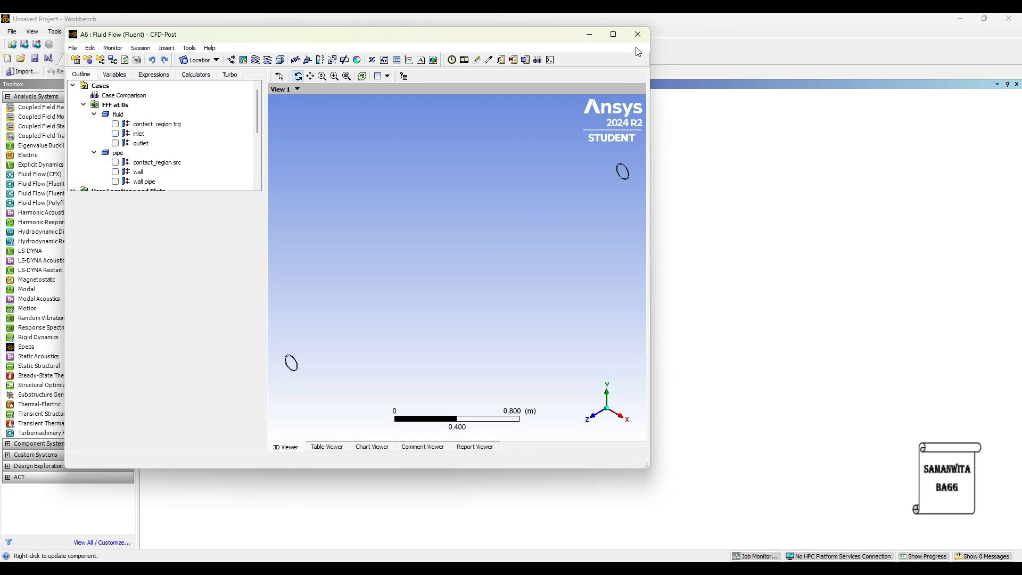
pyautogui.click(613, 35)
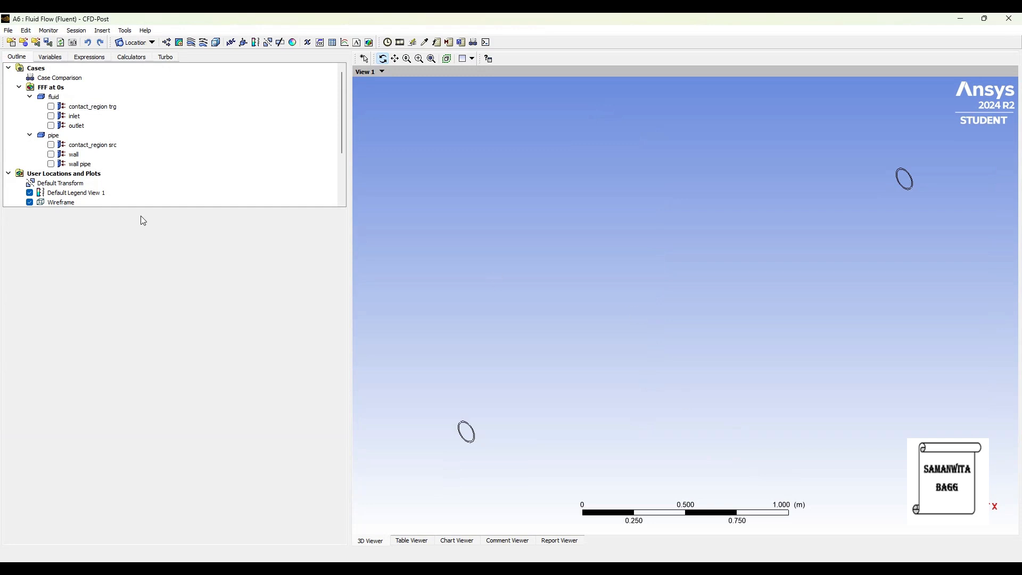
# Step: Show the fluid inlet surface and set its face transparency to 0.9
pyautogui.click(74, 117)
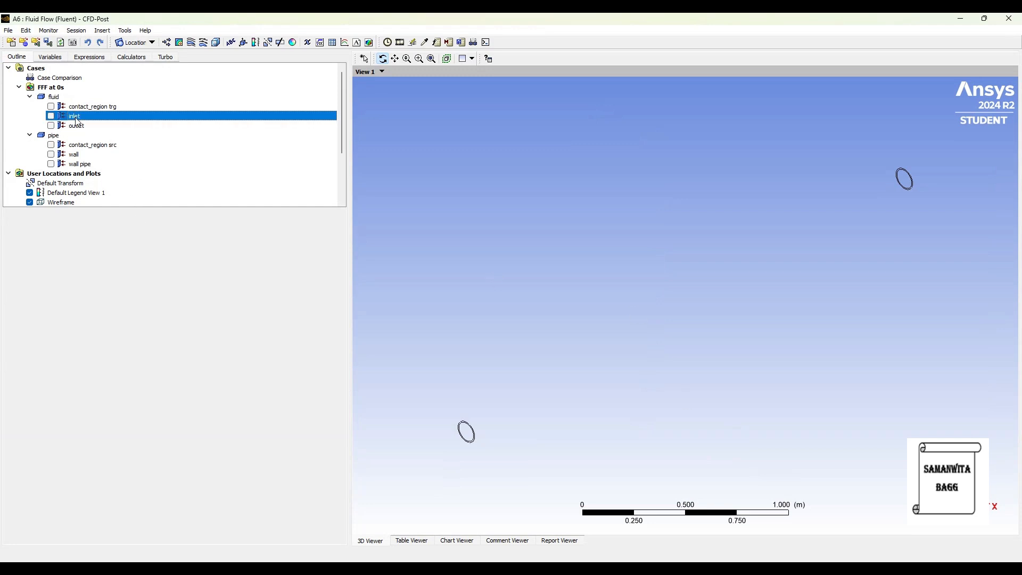
pyautogui.click(51, 116)
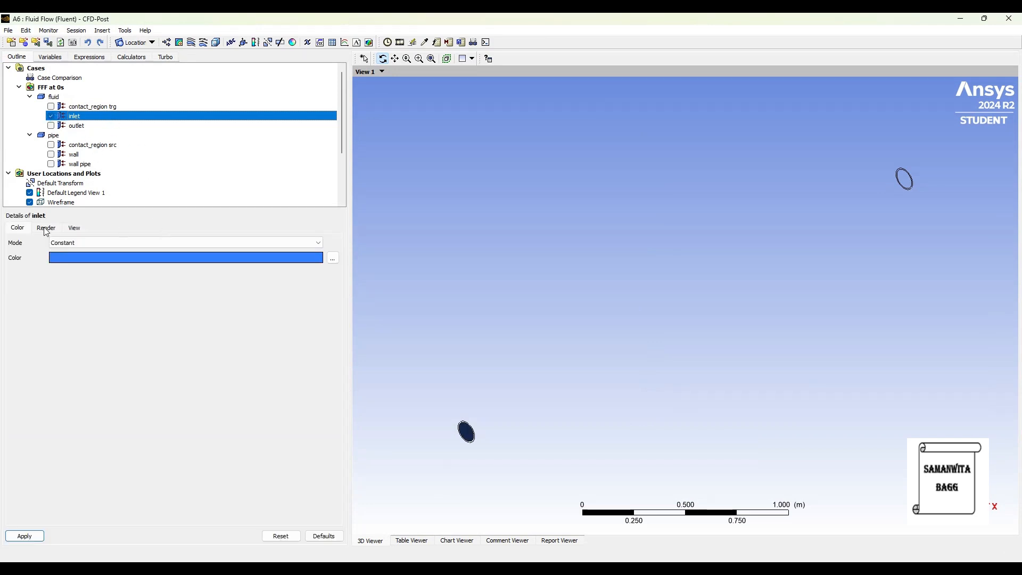
pyautogui.click(46, 229)
pyautogui.click(83, 254)
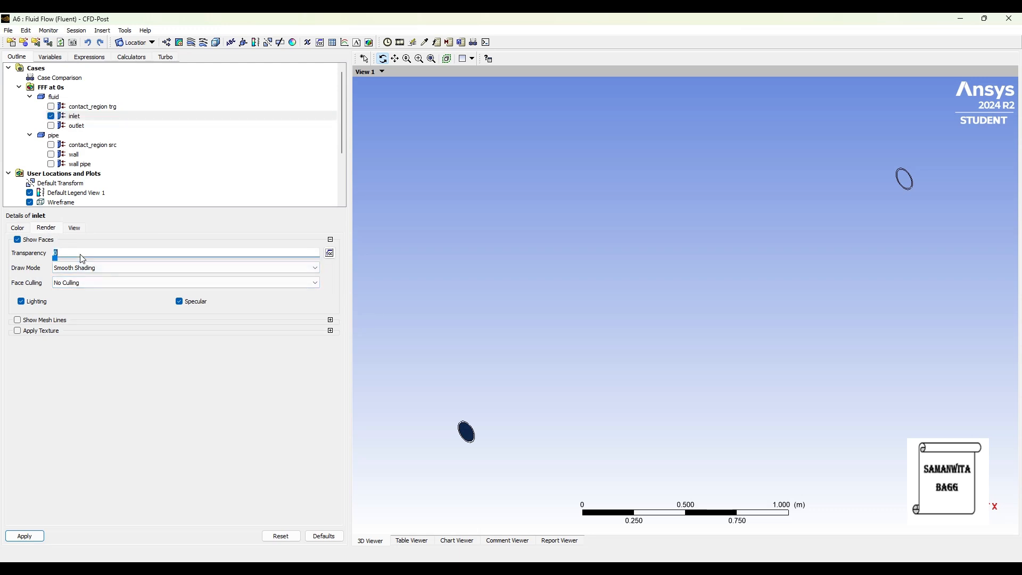
pyautogui.write('.9')
pyautogui.click(23, 537)
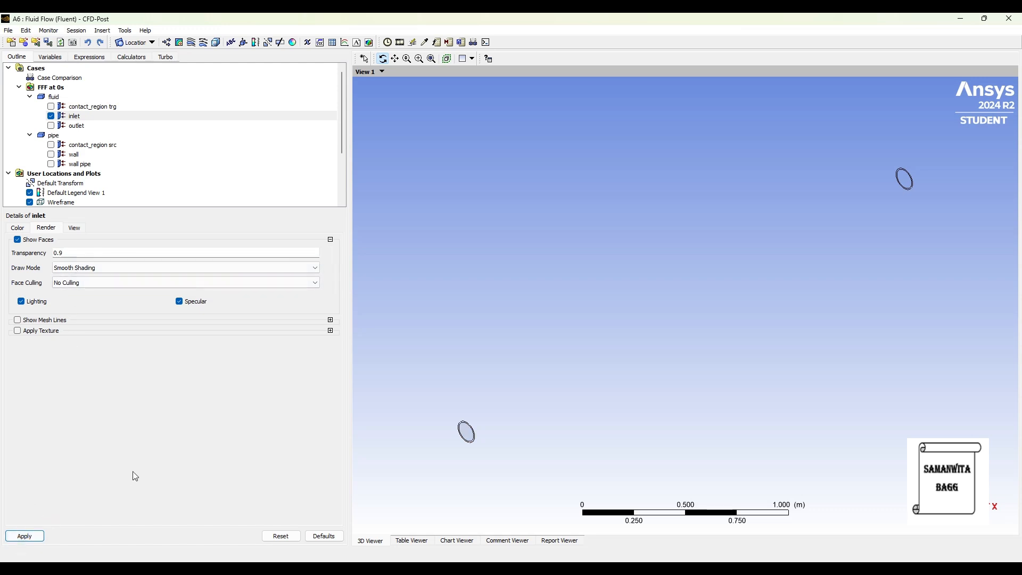
# Step: Show the fluid outlet surface and apply a face transparency of 0.9 to it
pyautogui.click(50, 126)
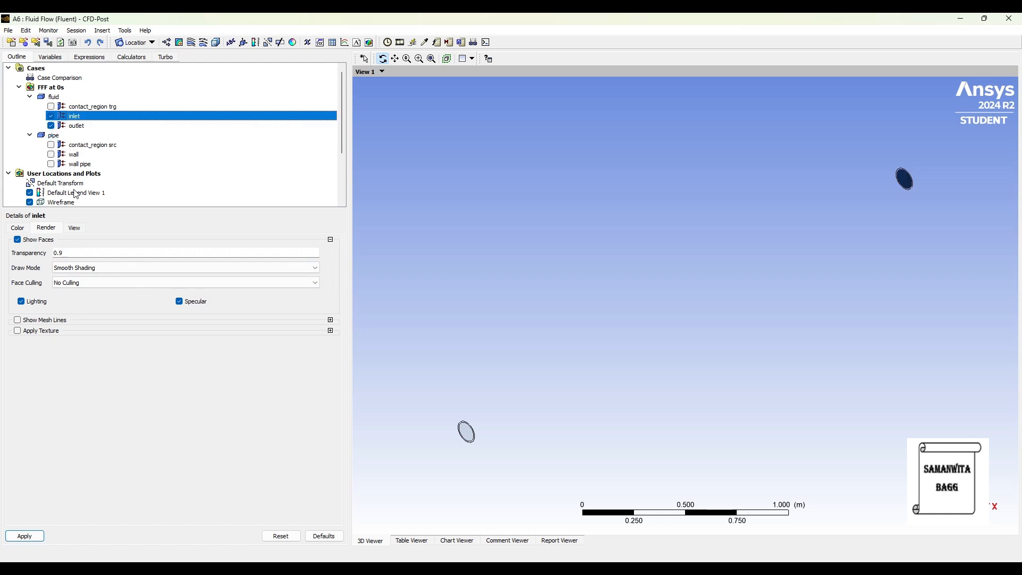
pyautogui.click(82, 126)
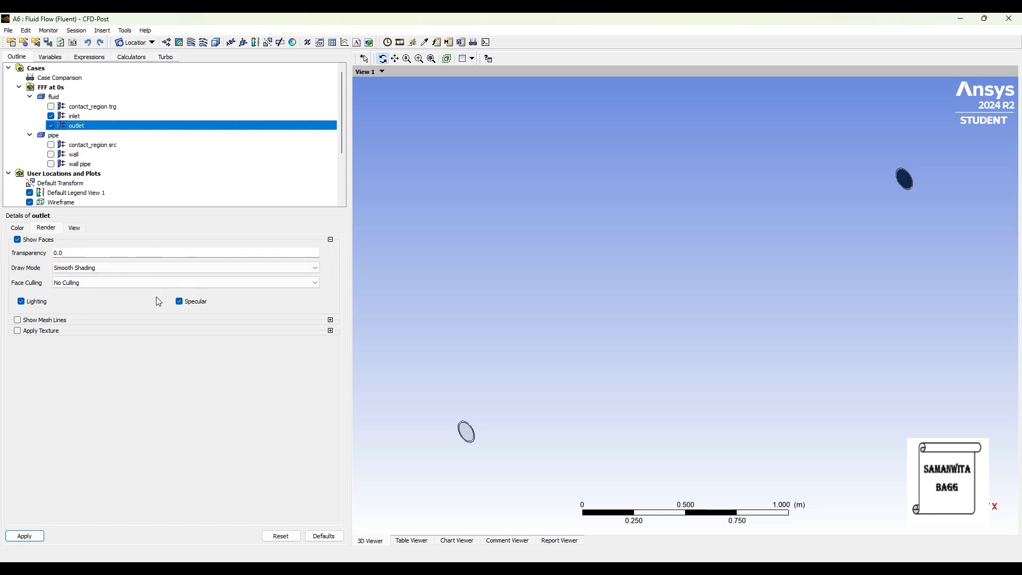
pyautogui.click(68, 254)
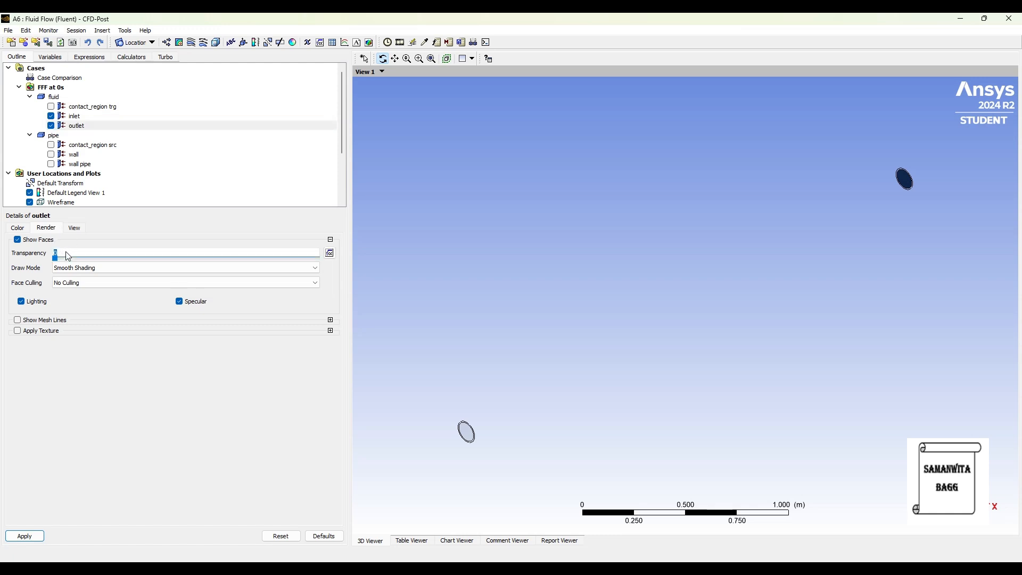
pyautogui.write('9')
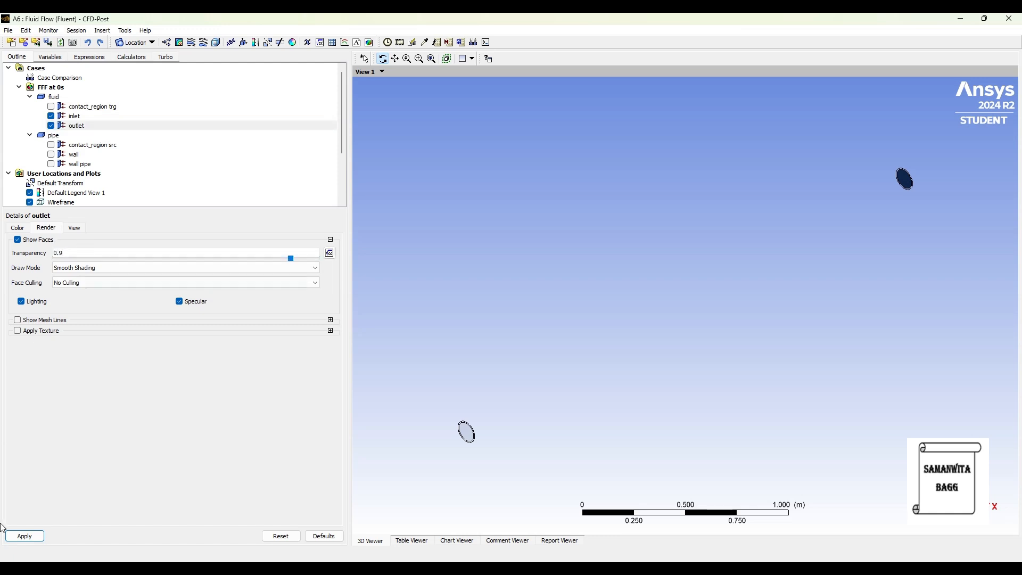
pyautogui.click(25, 536)
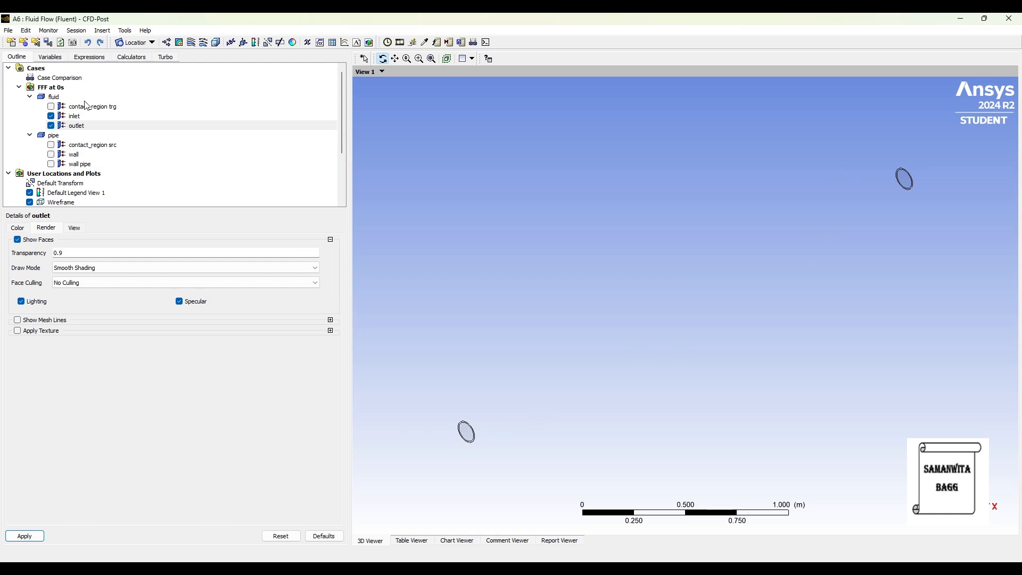
# Step: Make the pipe's wall surface visible and set its face transparency to 0.9
pyautogui.click(51, 154)
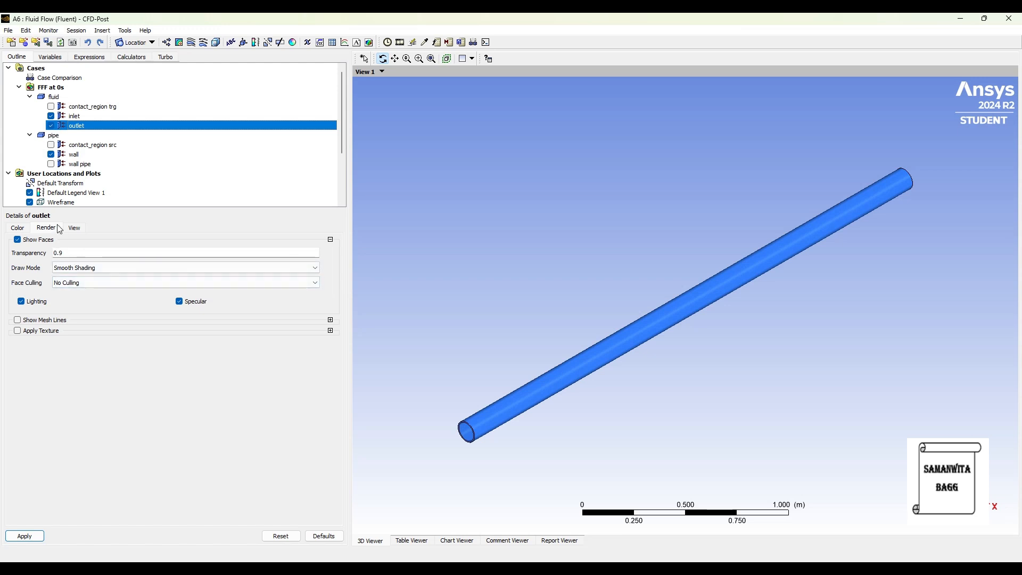
pyautogui.click(67, 254)
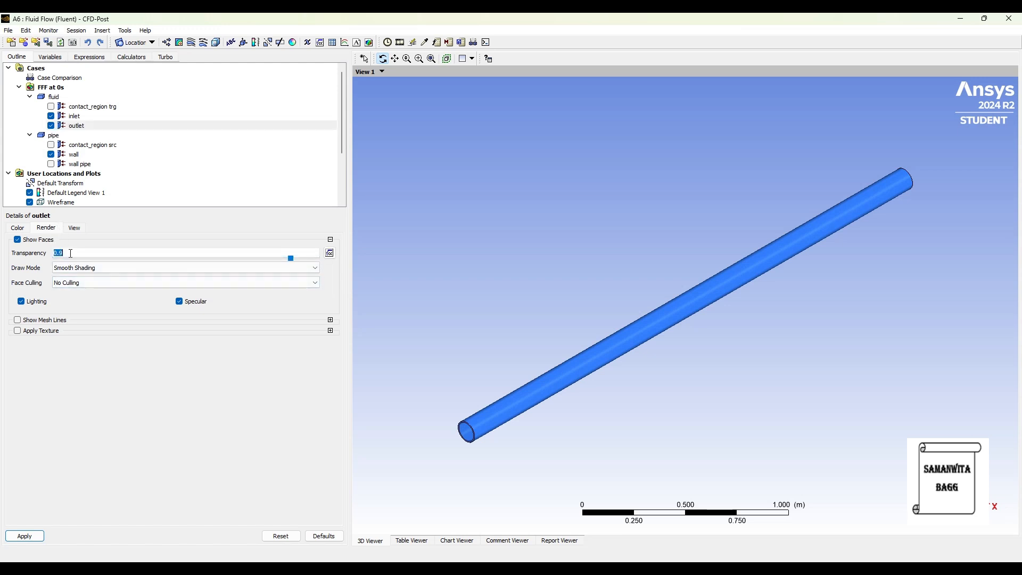
pyautogui.click(21, 536)
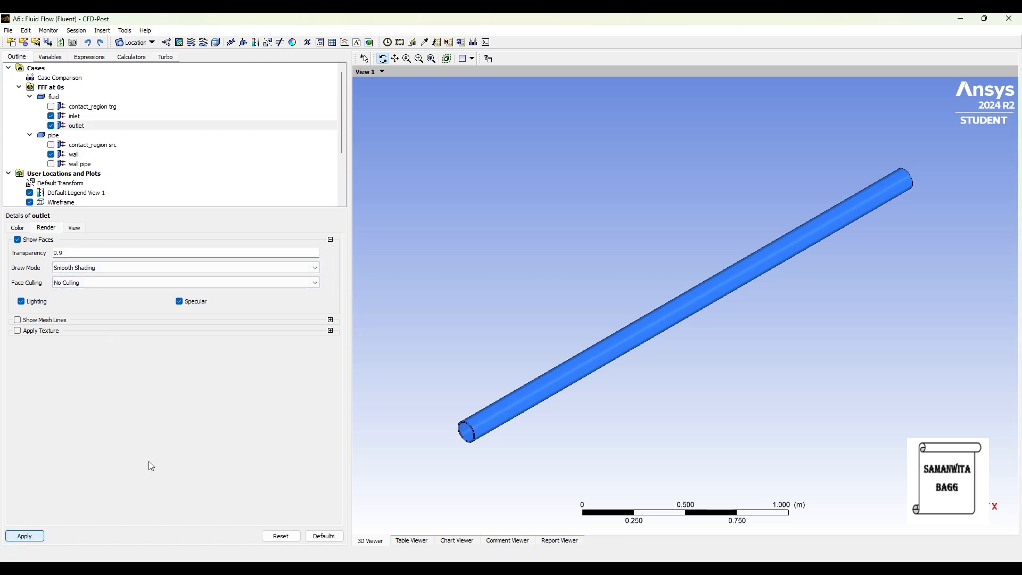
pyautogui.click(74, 155)
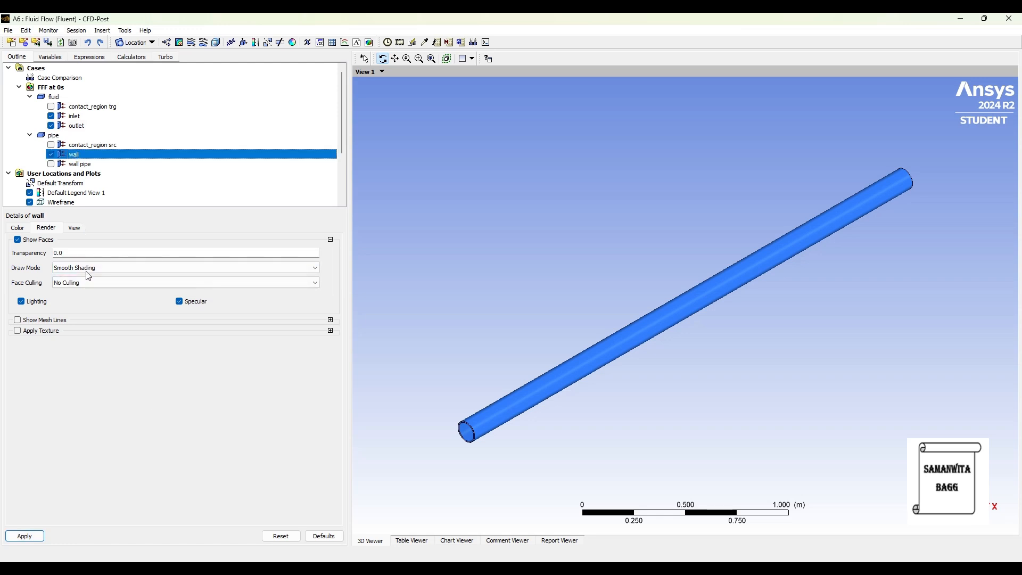
pyautogui.click(72, 253)
pyautogui.write('0.9')
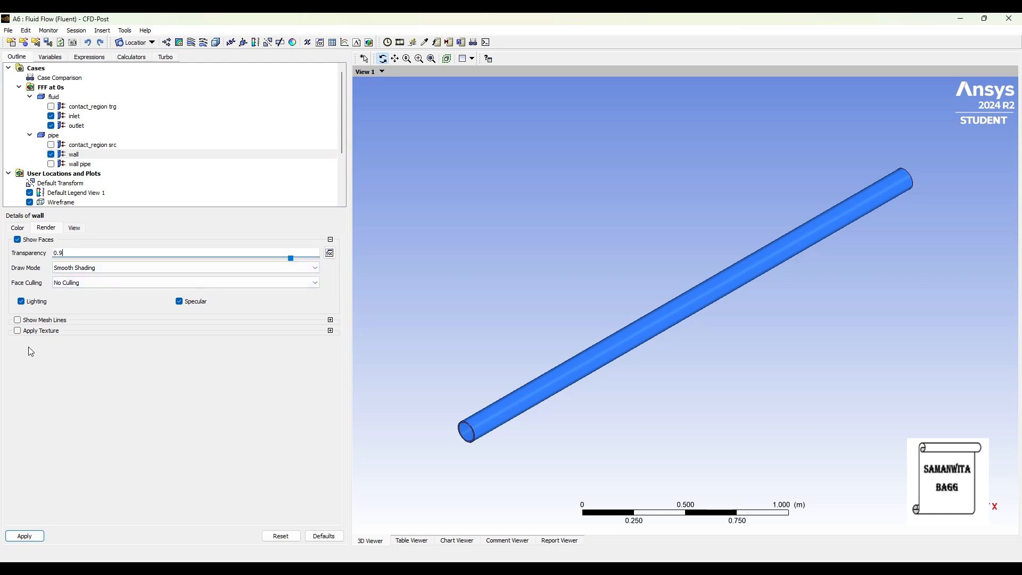
pyautogui.click(25, 536)
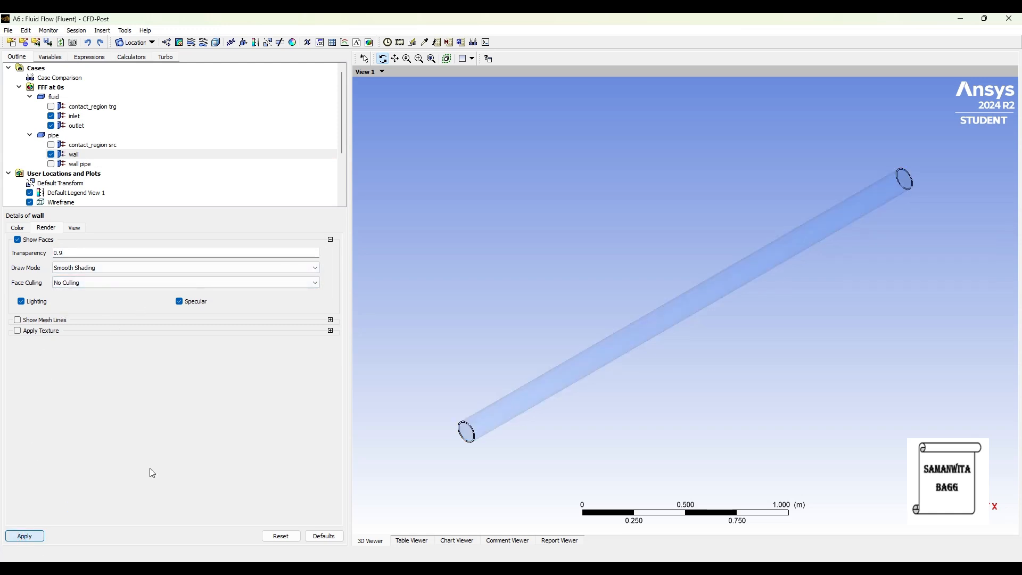
# Step: Show the wall pipe surface and set its face transparency to 0.9
pyautogui.click(77, 164)
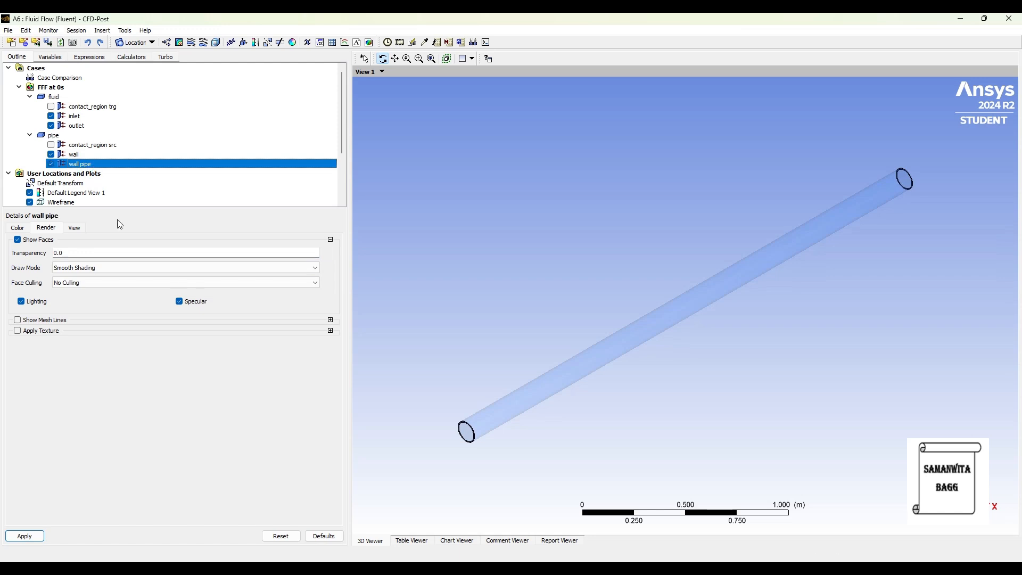
pyautogui.click(71, 256)
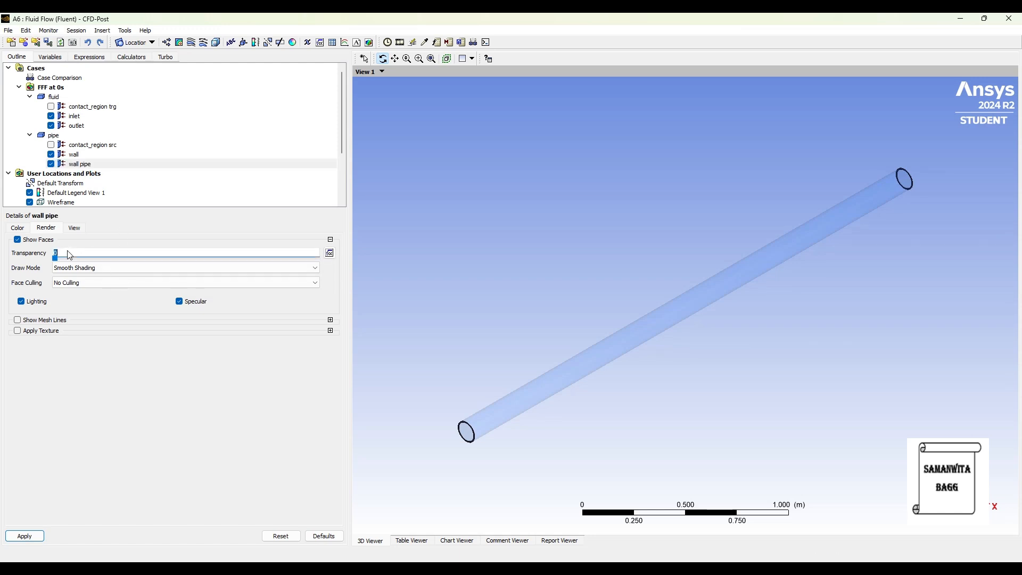
pyautogui.write('.9')
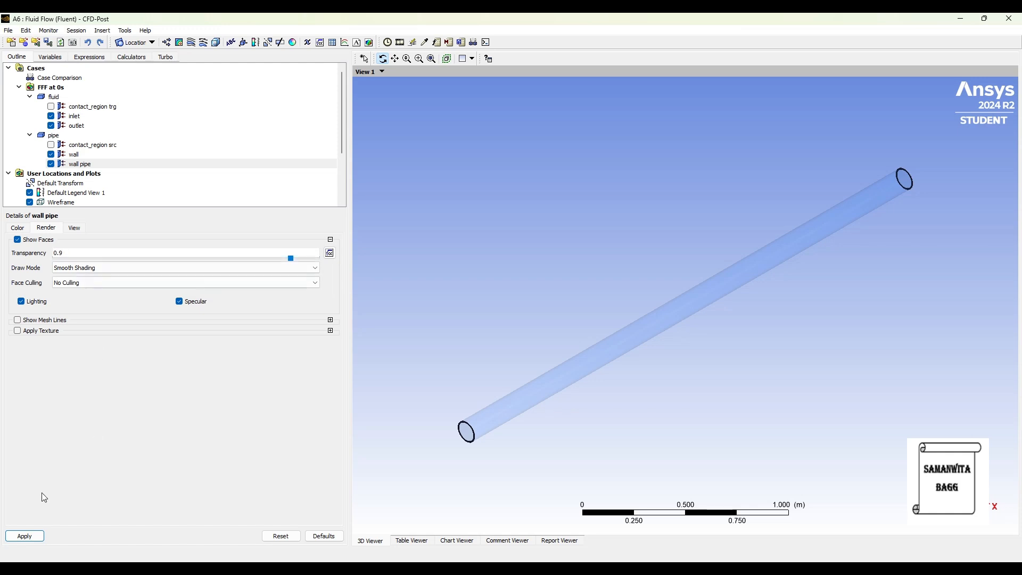
pyautogui.click(27, 536)
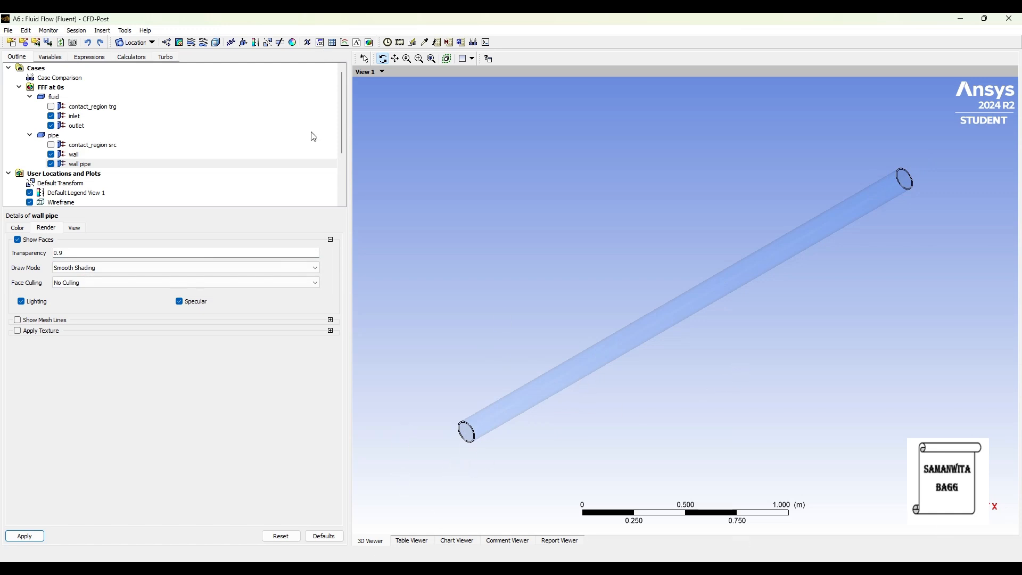
# Step: Create a 3D velocity streamline with the default name, starting from the inlet across all domains
pyautogui.click(192, 44)
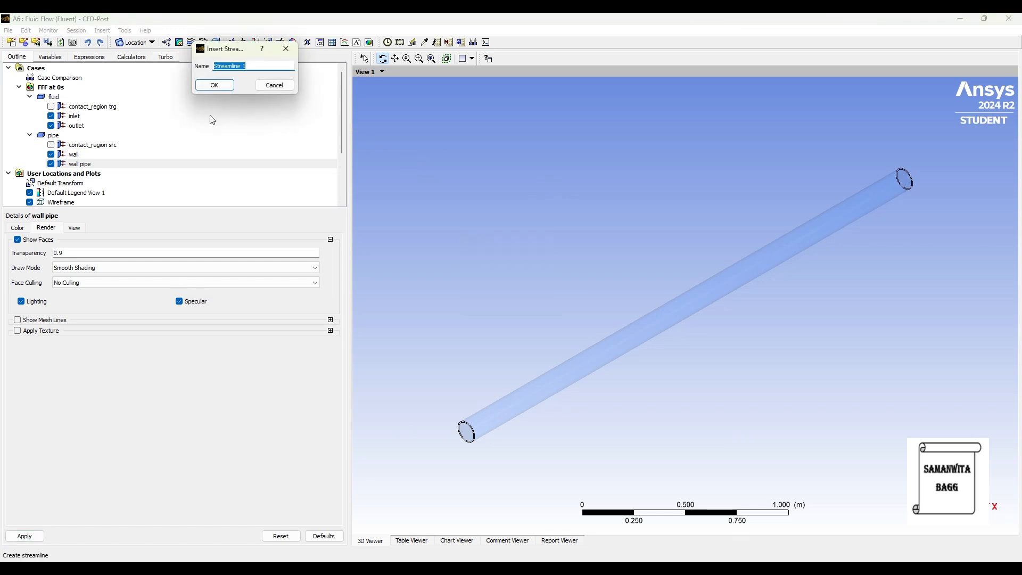
pyautogui.click(216, 86)
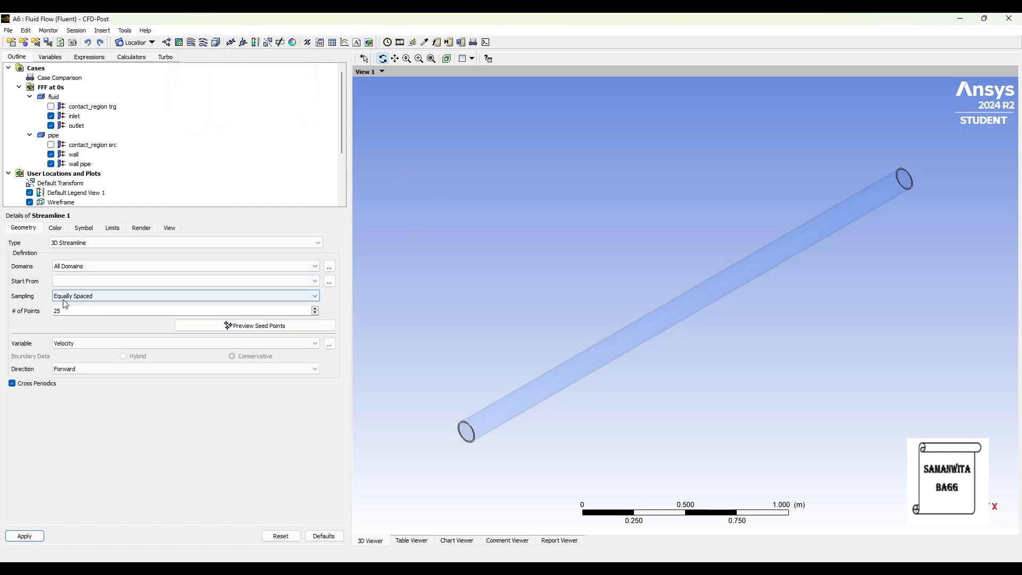
pyautogui.click(80, 281)
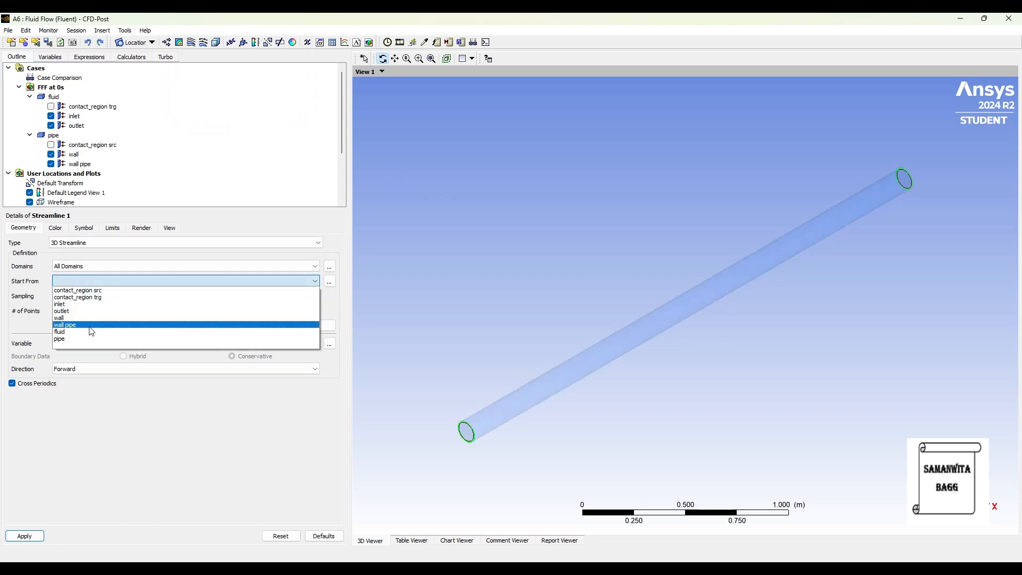
pyautogui.click(91, 304)
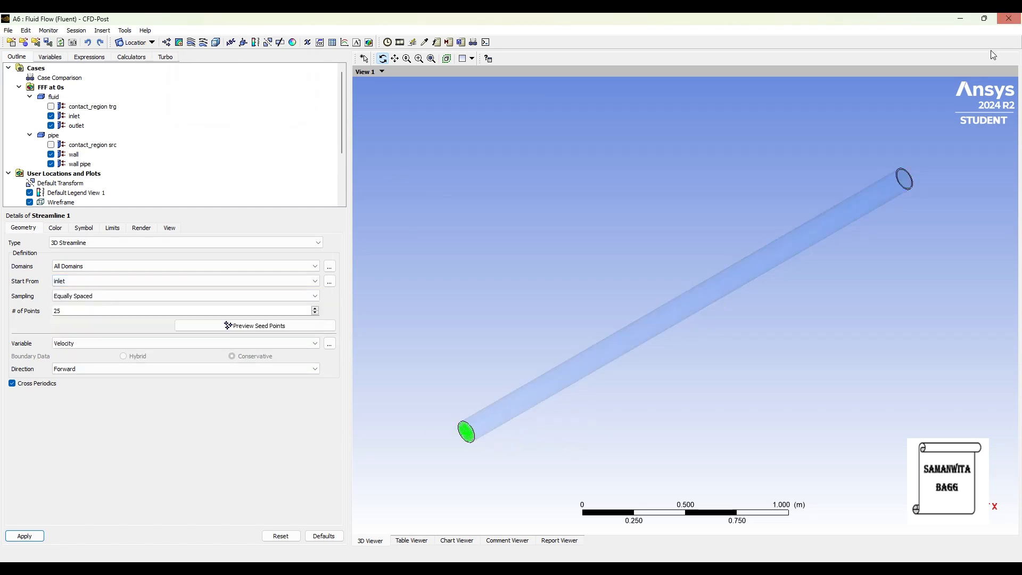
pyautogui.click(26, 540)
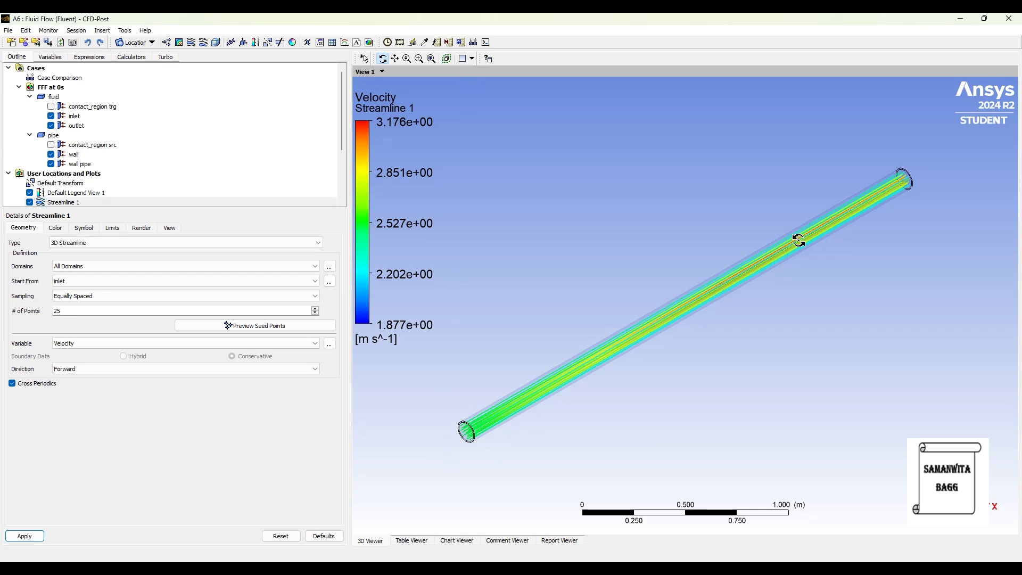
pyautogui.scroll(4, 623, 352)
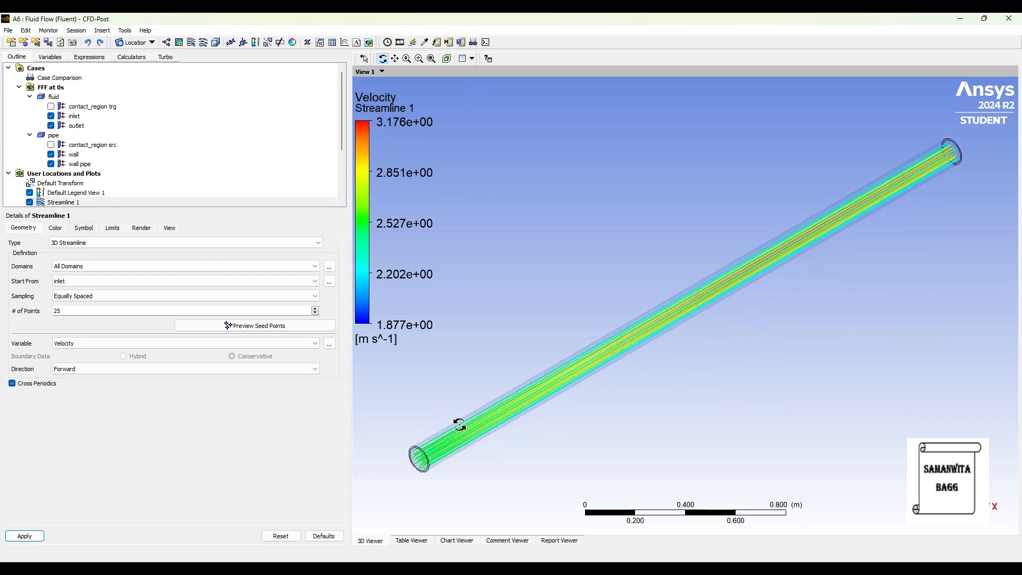
pyautogui.scroll(-2, 704, 334)
pyautogui.scroll(-1, 671, 346)
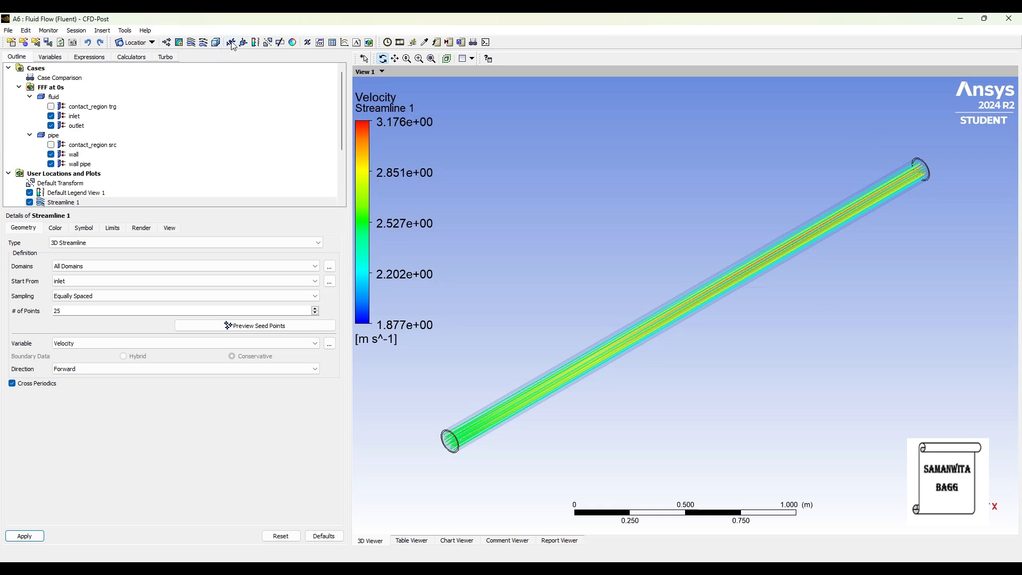
# Step: Insert a text label reading "CFD Analysis of Commercial Water Pipe" and enable its embedded auto annotation
pyautogui.click(231, 42)
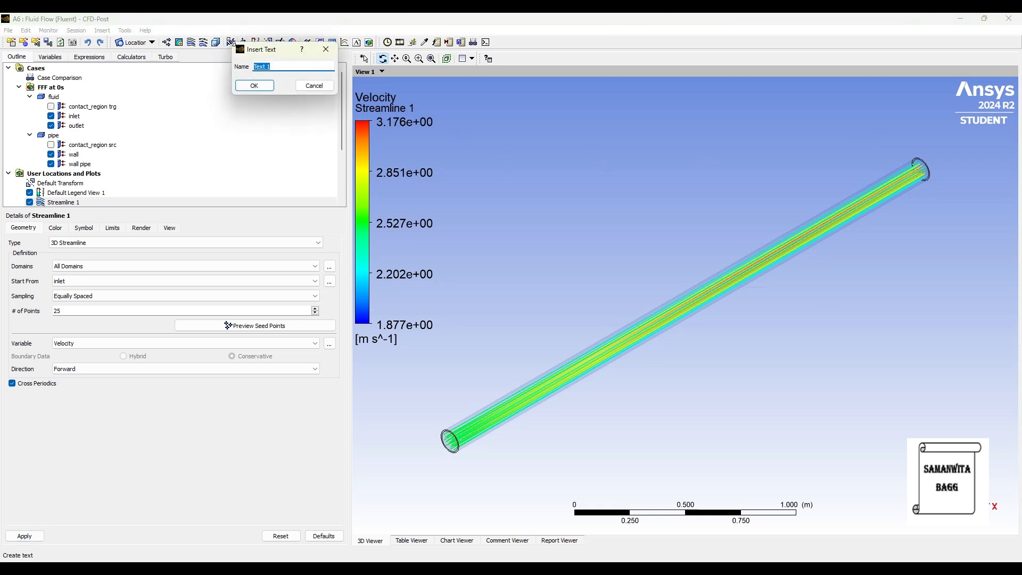
pyautogui.click(257, 87)
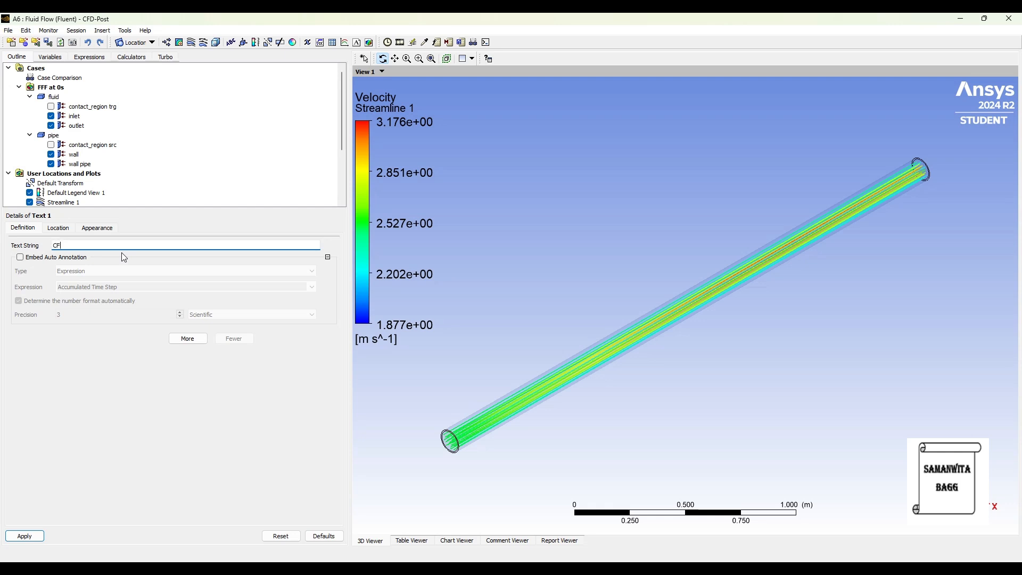
pyautogui.write('Anslysis')
pyautogui.press('BackSpace')
pyautogui.press('BackSpace')
pyautogui.press('BackSpace')
pyautogui.press('BackSpace')
pyautogui.press('BackSpace')
pyautogui.press('BackSpace')
pyautogui.write('alysi')
pyautogui.click(20, 258)
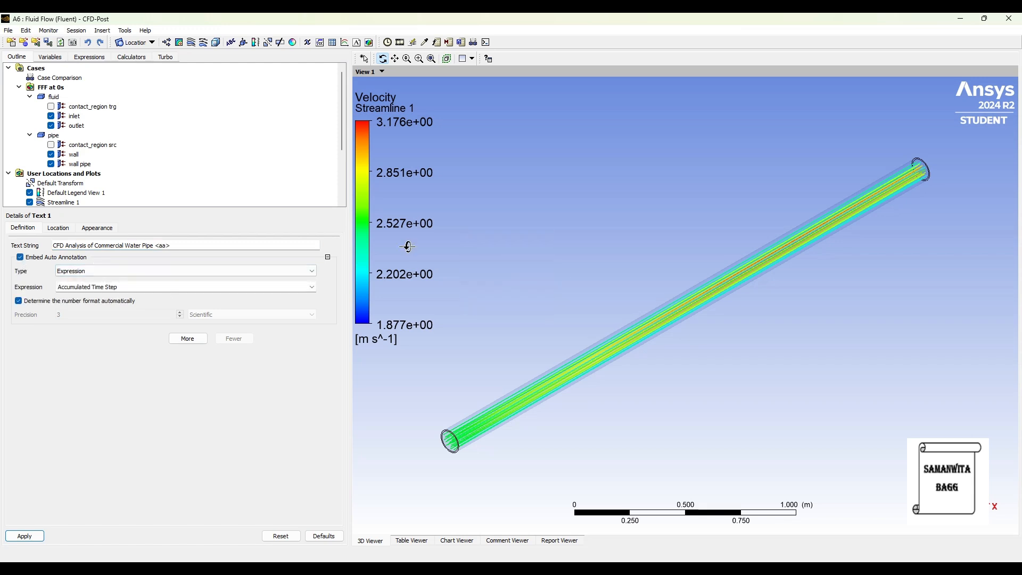
# Step: Set the text label's Y justification to Top
pyautogui.click(59, 228)
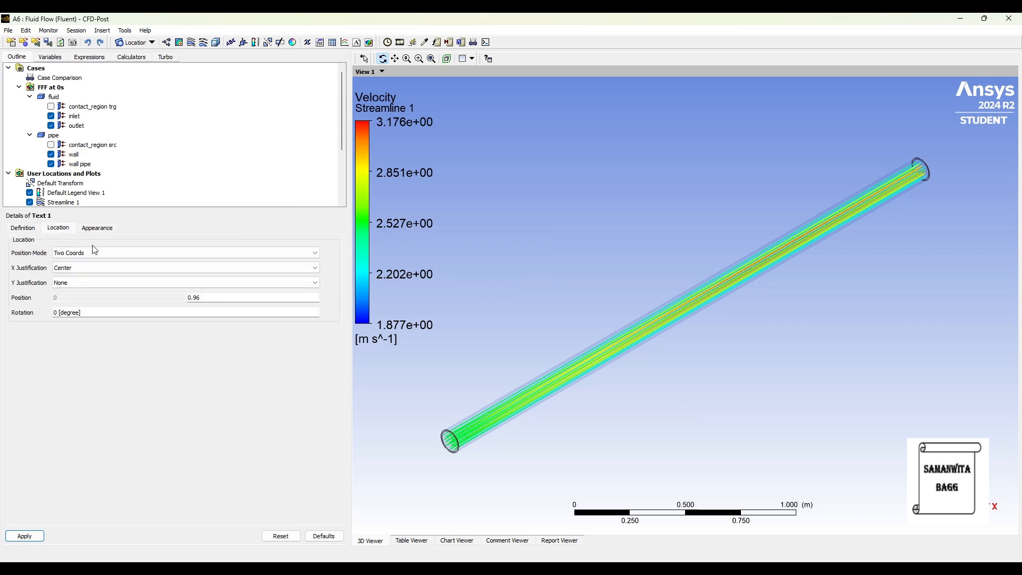
pyautogui.click(83, 283)
pyautogui.click(77, 309)
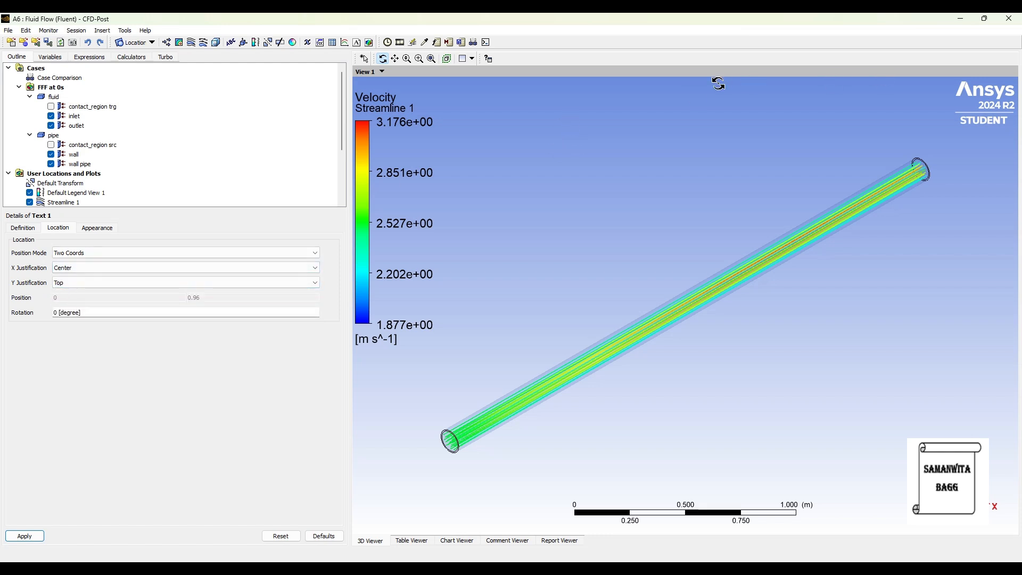
# Step: Apply the text label's centre and top justification
pyautogui.click(19, 536)
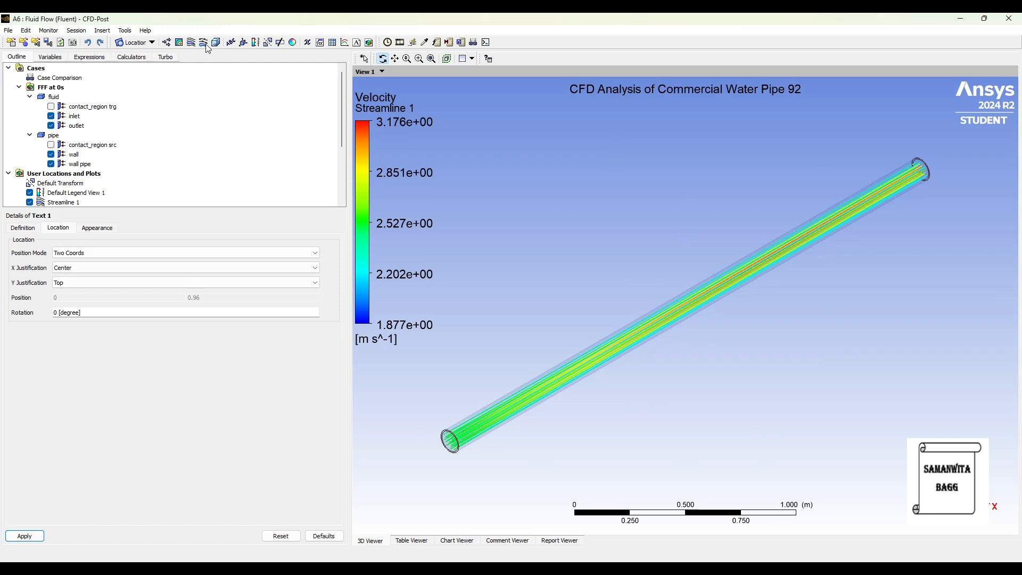
# Step: Set up a sweep animation of Streamline 1 and slow its speed to about 804 frames
pyautogui.click(400, 43)
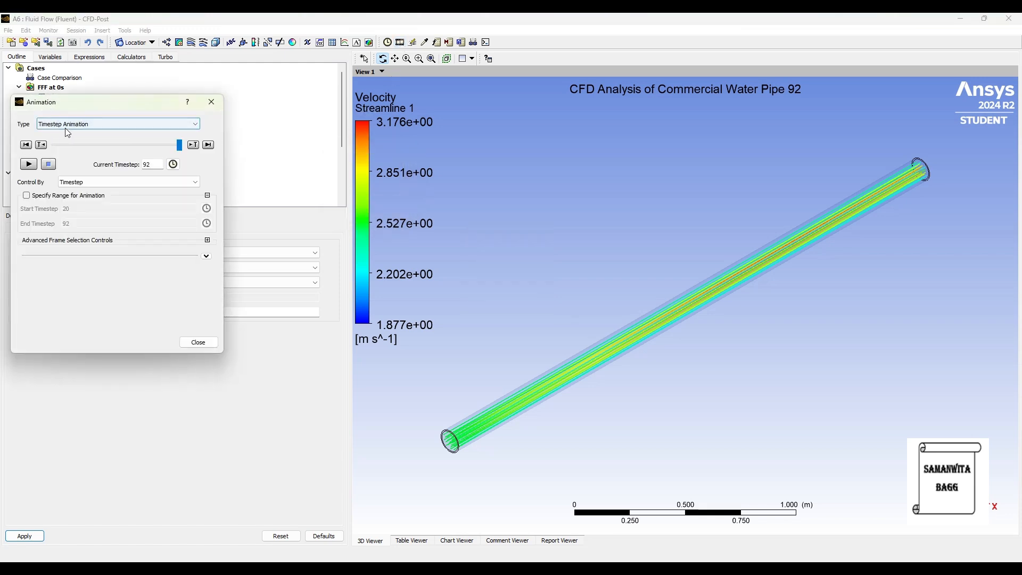
pyautogui.click(94, 126)
pyautogui.click(90, 135)
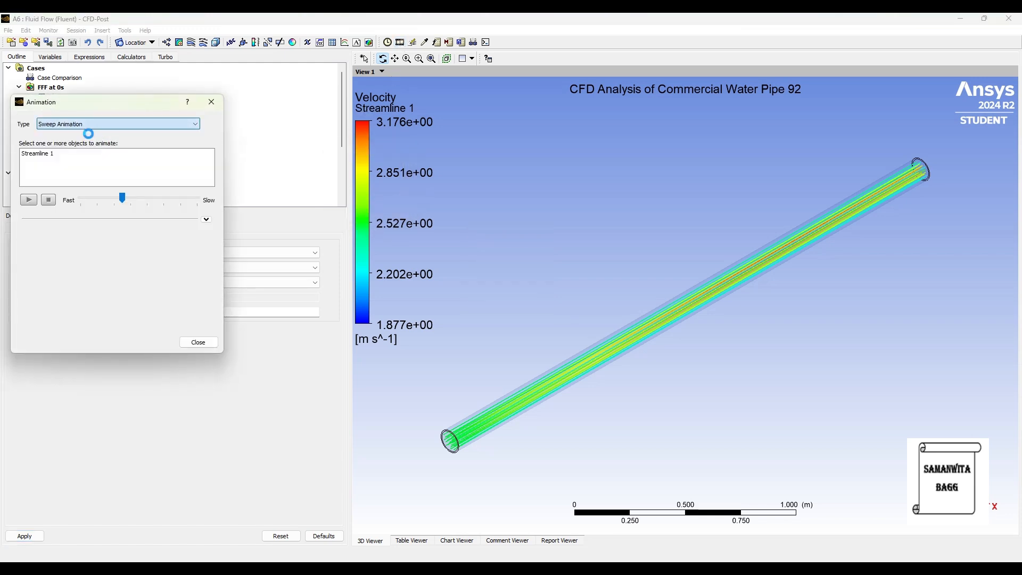
pyautogui.click(32, 154)
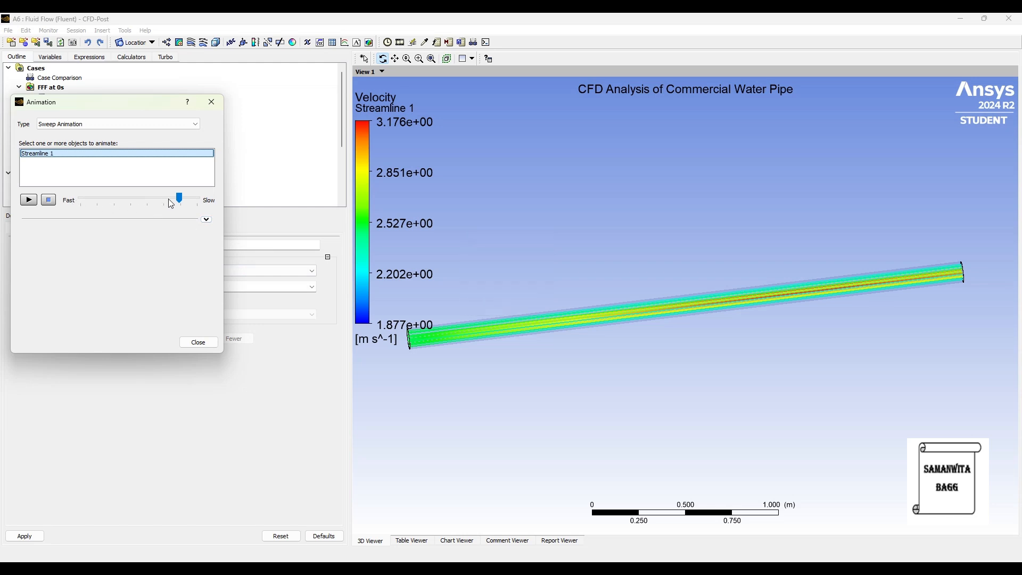
pyautogui.moveTo(174, 203); pyautogui.dragTo(187, 197)
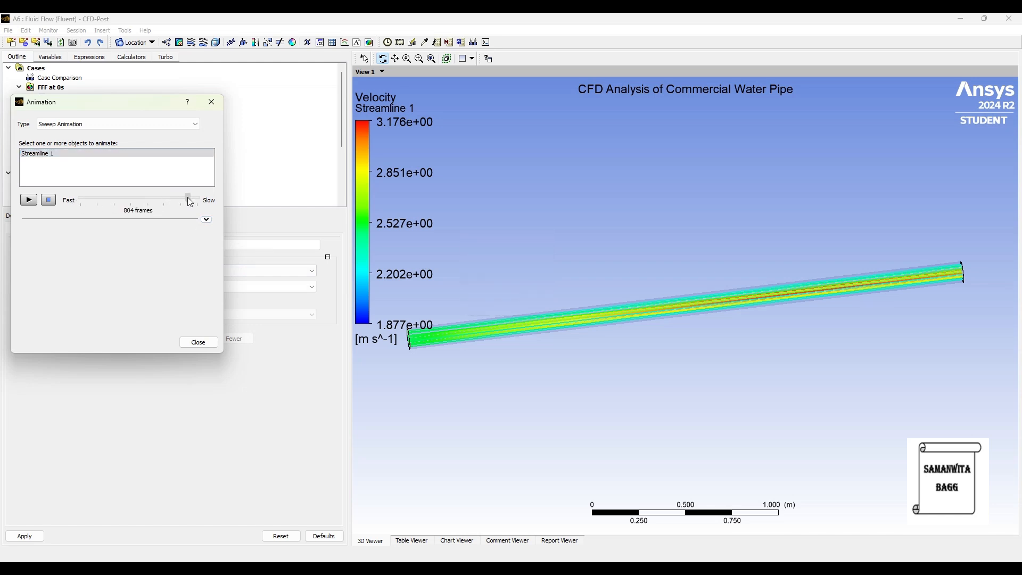
# Step: Turn off infinite repeat for the bounce animation so it uses a repeat count of 1
pyautogui.click(207, 219)
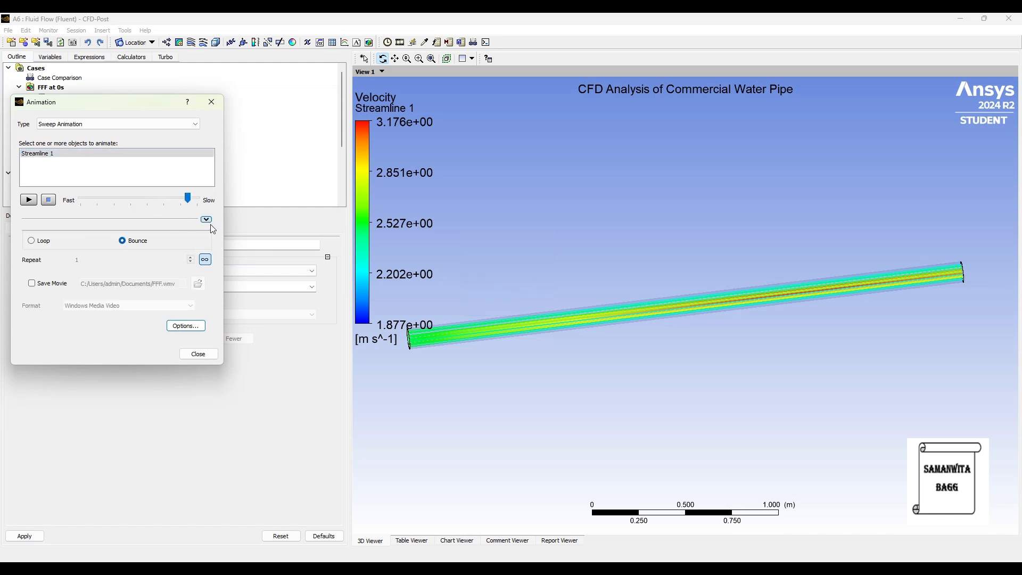
pyautogui.click(205, 260)
pyautogui.click(207, 261)
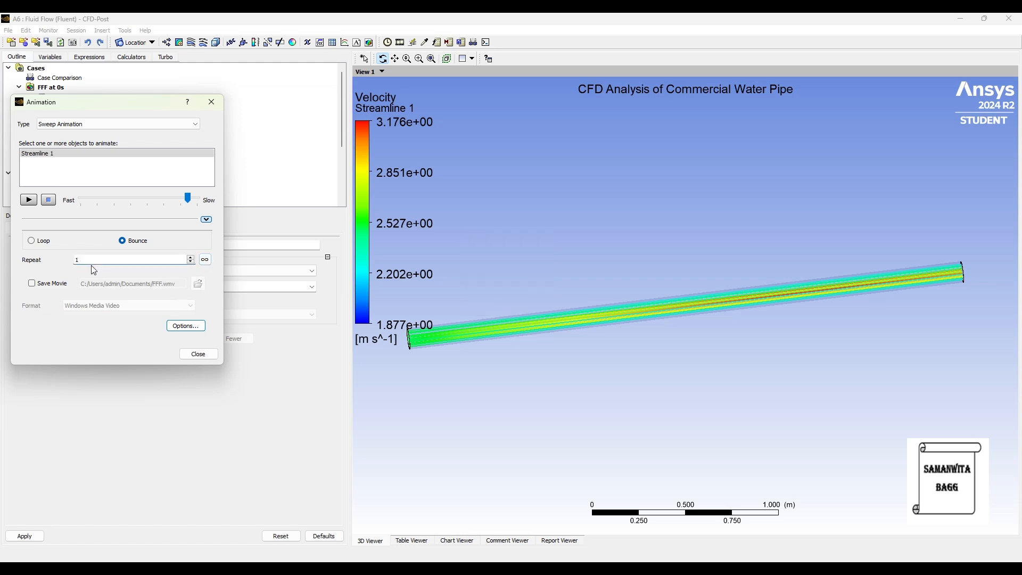
# Step: Configure the animation options to override the symbol settings with the Ball symbol
pyautogui.click(186, 327)
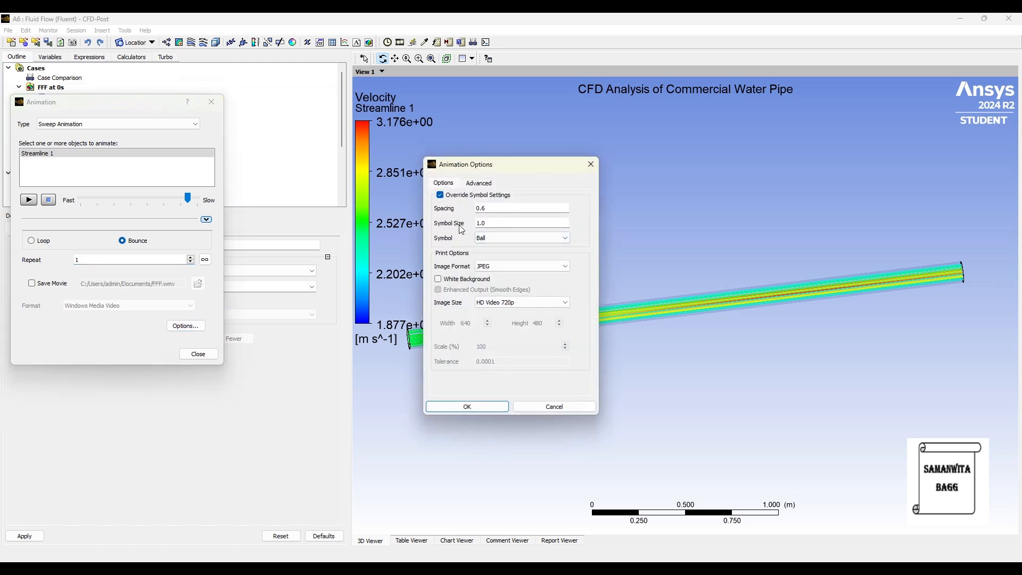
pyautogui.click(498, 224)
pyautogui.click(530, 246)
pyautogui.click(472, 408)
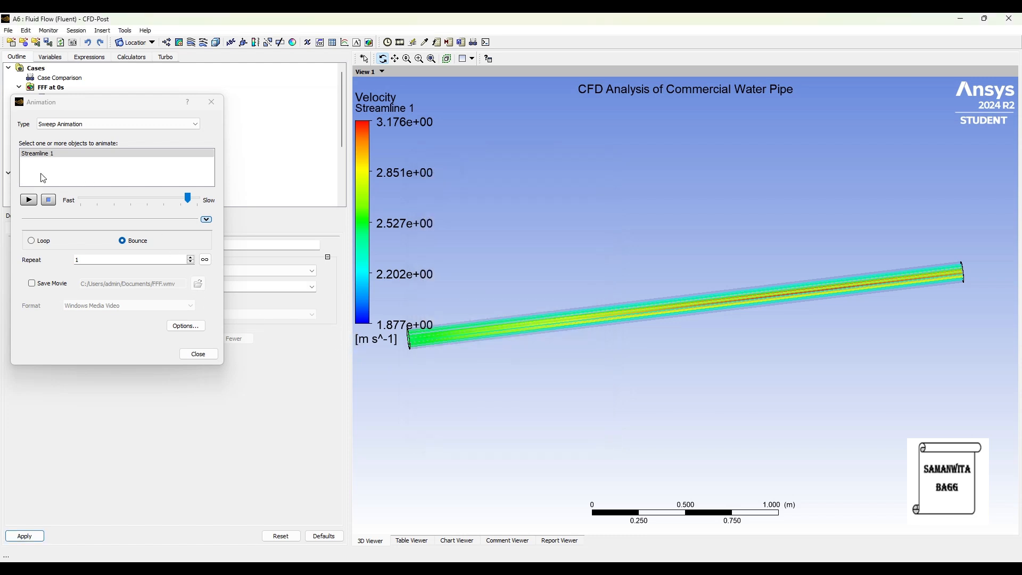
# Step: Play the sweep animation of Streamline 1 and examine the symbols moving through the pipe up close
pyautogui.click(53, 154)
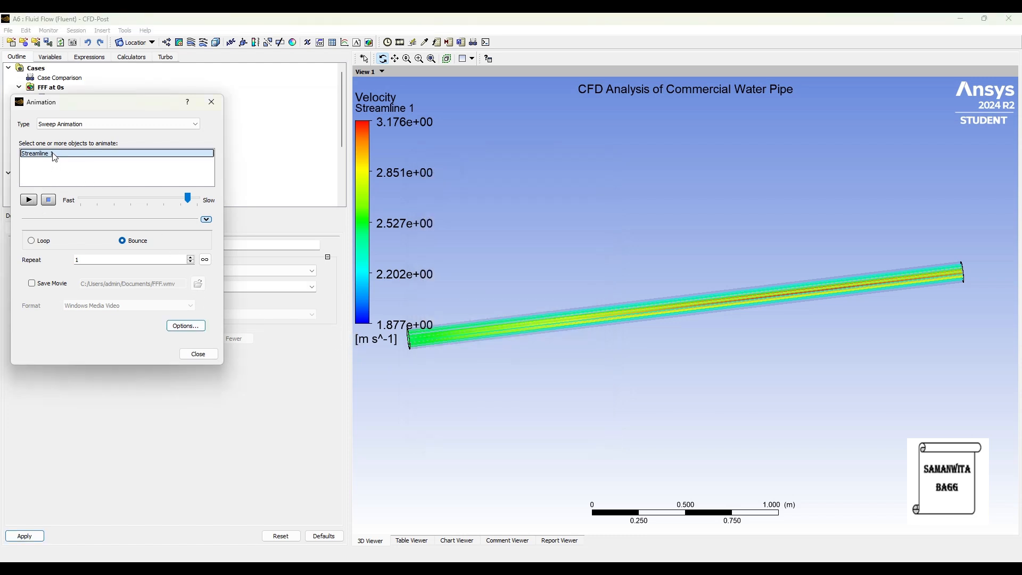
pyautogui.click(29, 200)
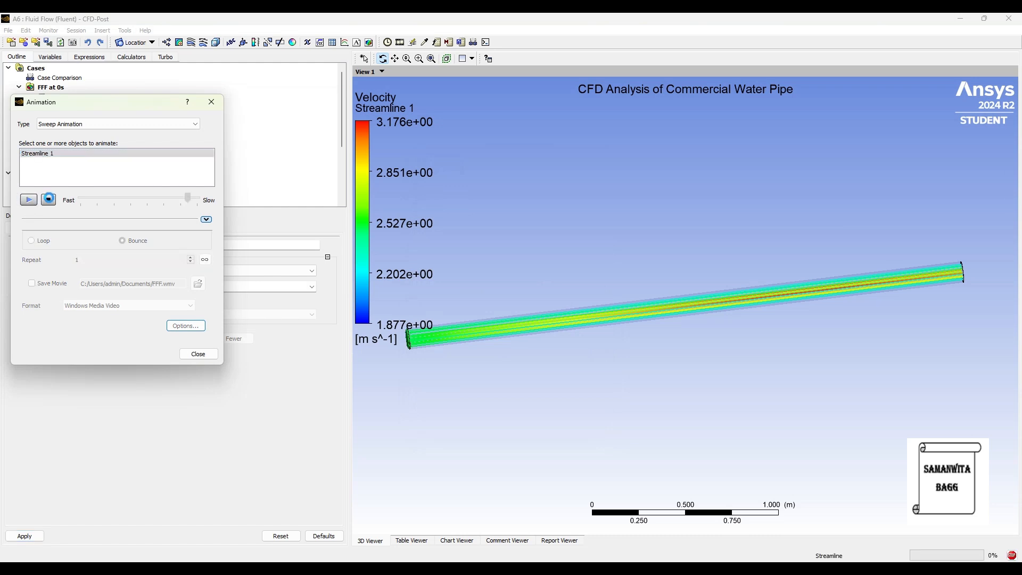
pyautogui.scroll(3, 439, 344)
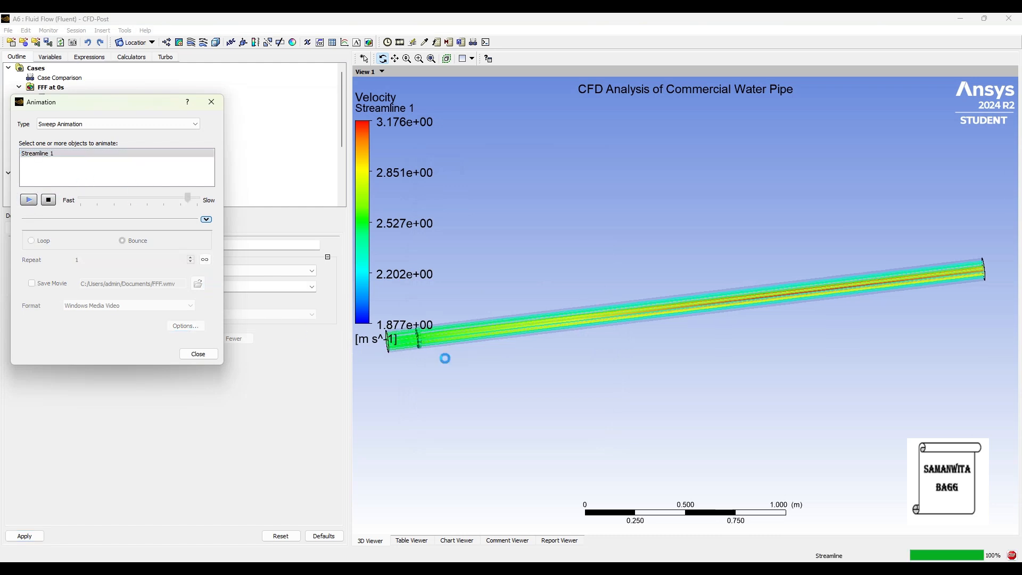
pyautogui.scroll(-1, 638, 349)
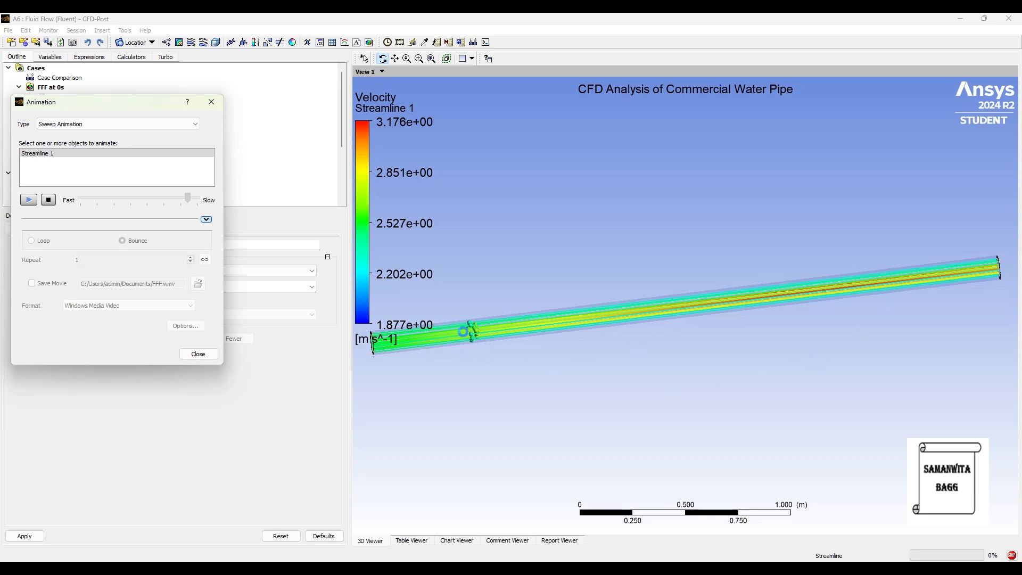
pyautogui.scroll(2, 561, 360)
pyautogui.scroll(2, 501, 354)
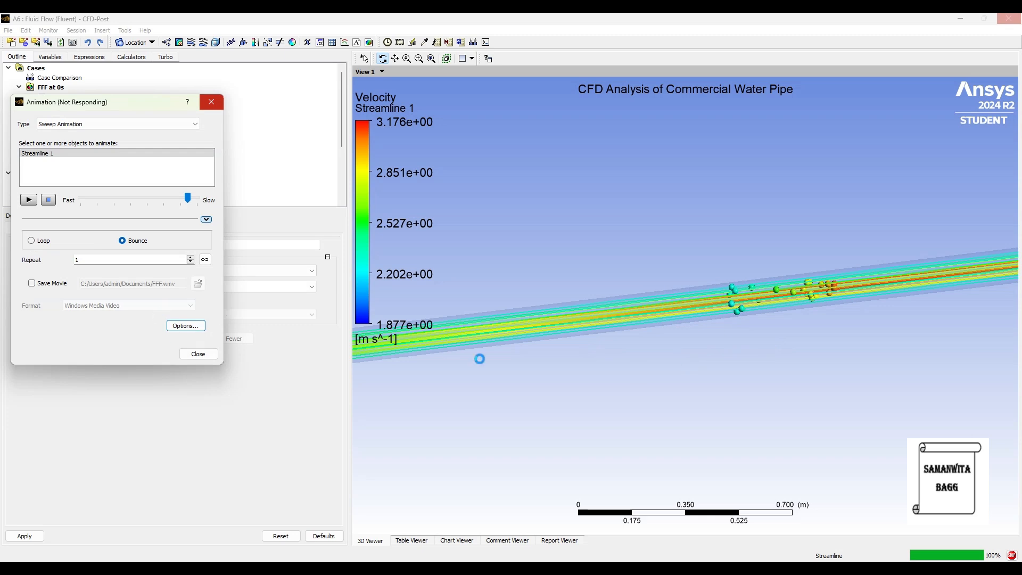
# Step: Speed up the sweep animation to about 79 frames and play it for Streamline 1
pyautogui.moveTo(233, 199); pyautogui.dragTo(161, 194)
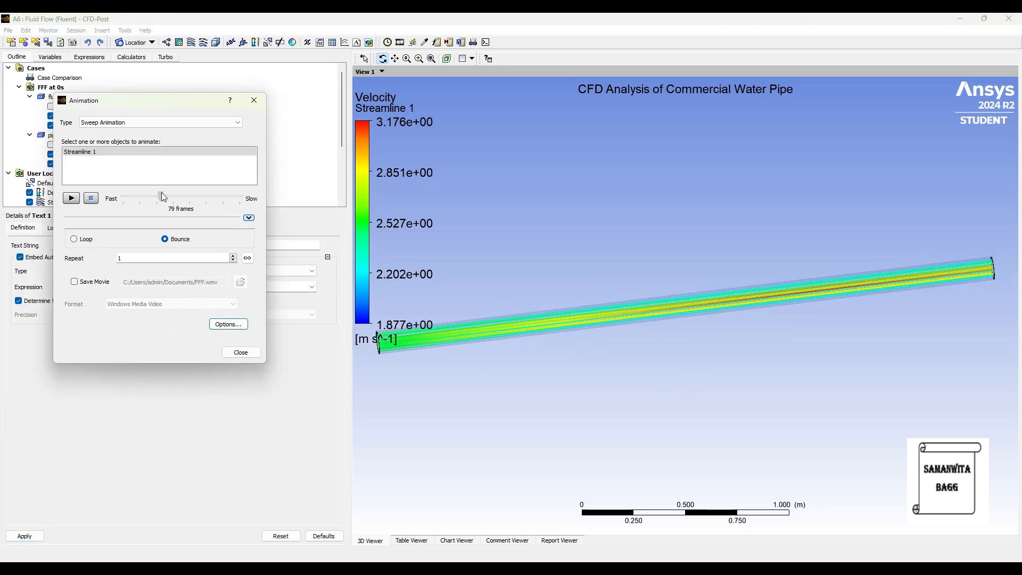
pyautogui.click(98, 153)
pyautogui.click(72, 198)
pyautogui.click(75, 197)
# Step: Enable infinite repeat for the bounce animation and replay it
pyautogui.click(248, 259)
pyautogui.click(249, 260)
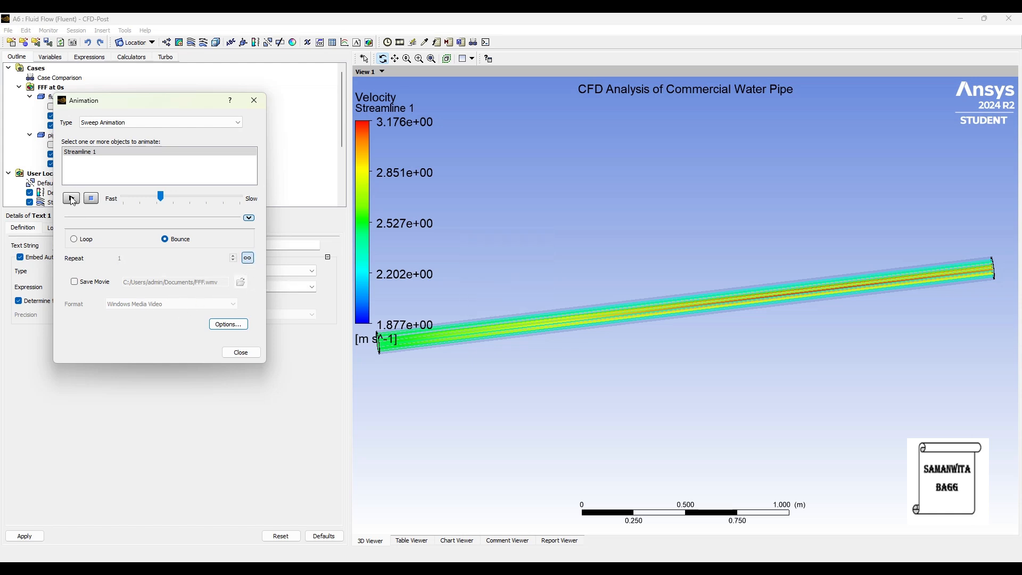
pyautogui.click(72, 200)
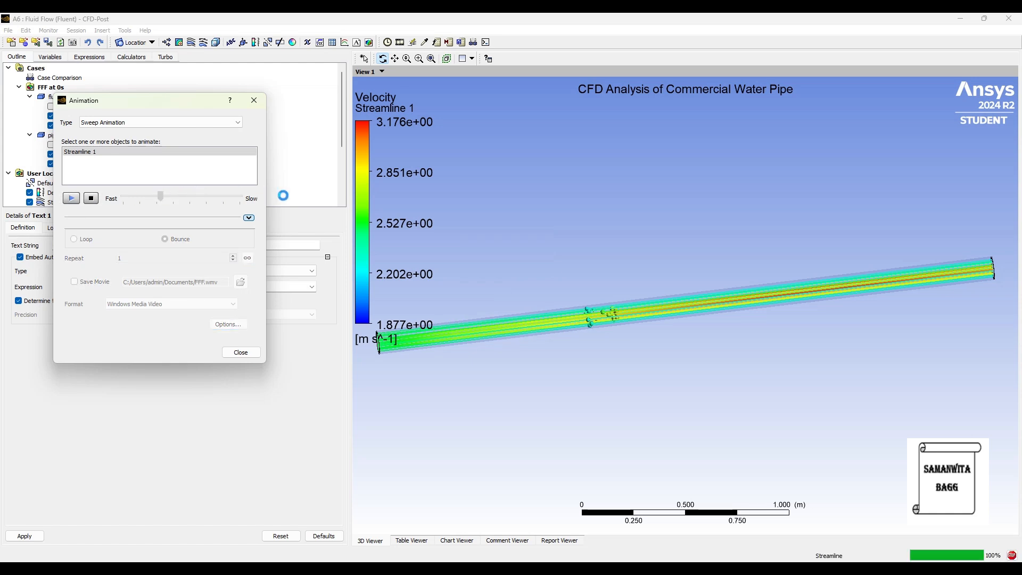